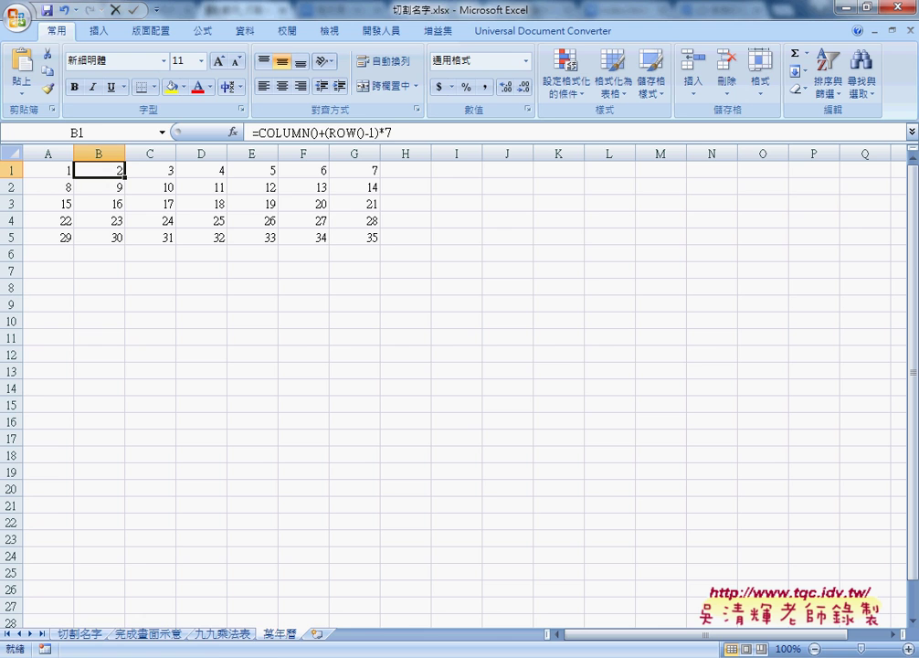
Step: Open the 程式碼 notes document from the Drive folder in Chrome
click(207, 656)
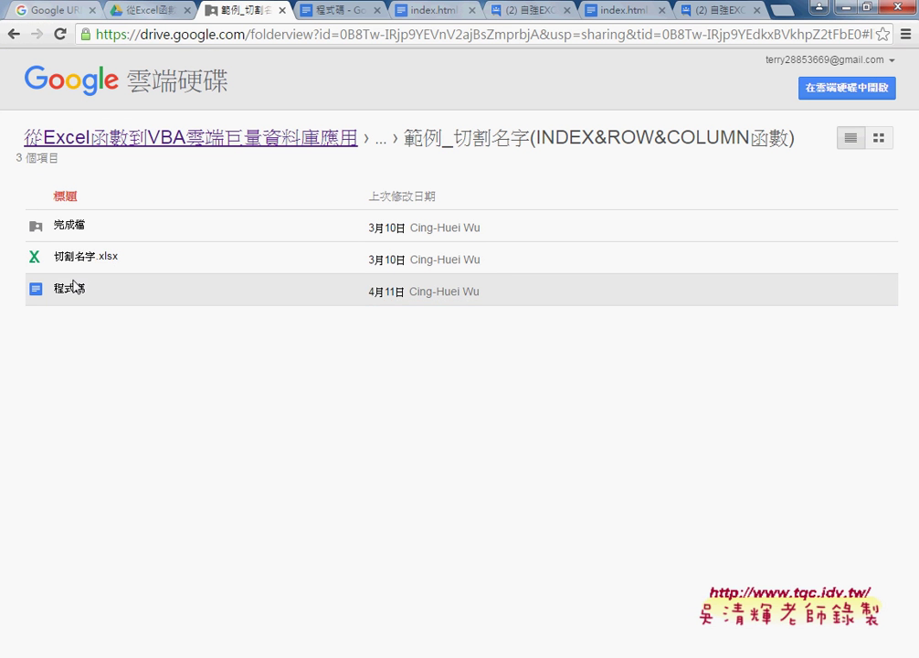
click(337, 13)
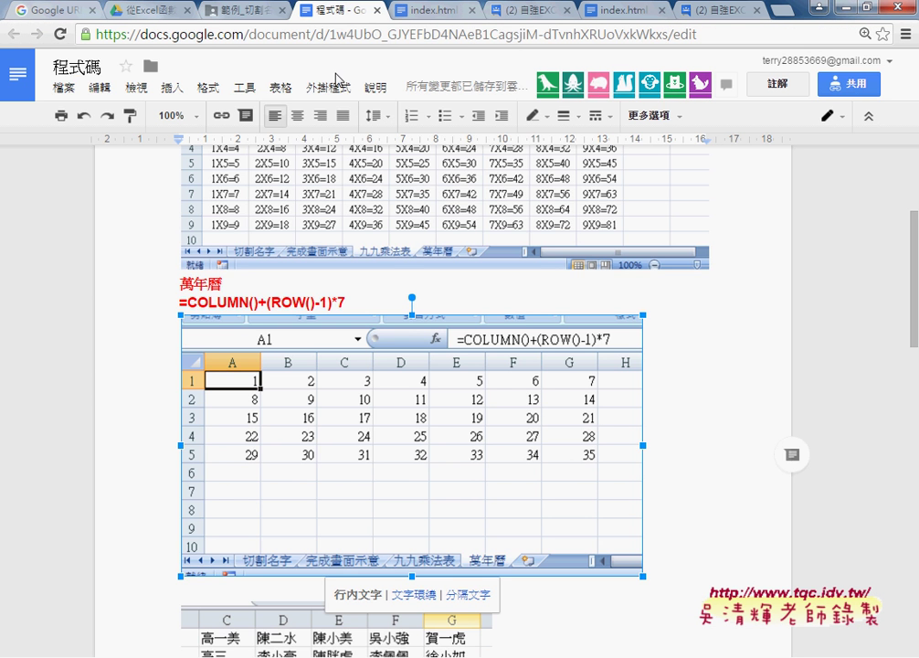
scroll(389, 236, up, 3)
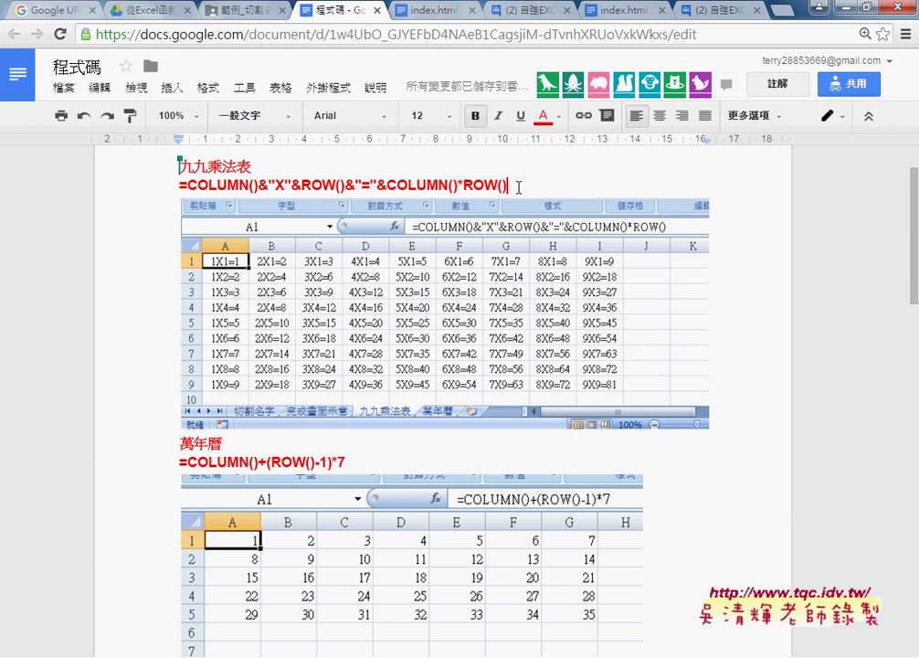
Step: Highlight the 九九乘法表 and 萬年曆 formula lines, then scroll down to the INDEX formulas
drag(509, 186, 139, 188)
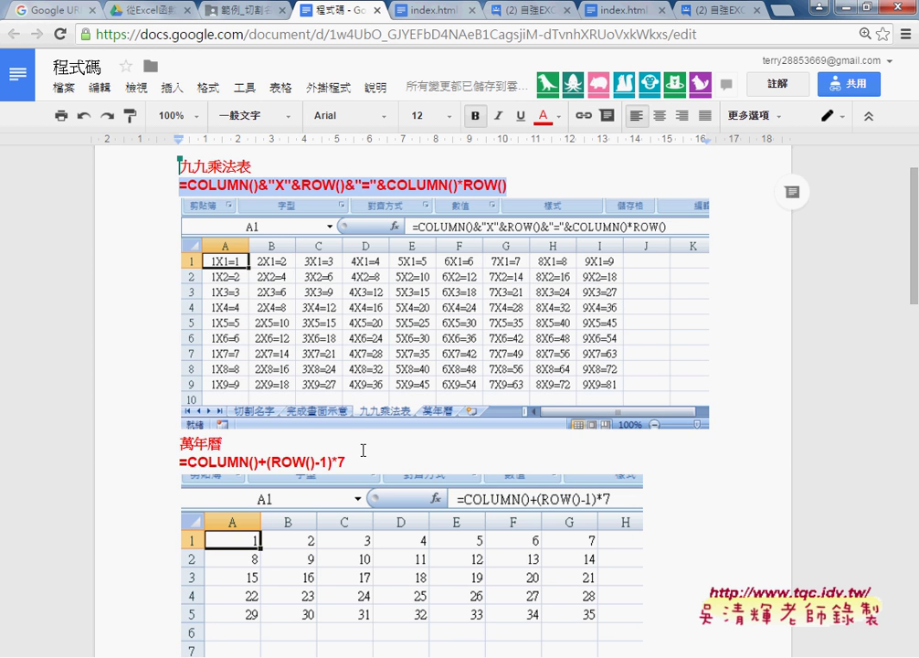
drag(347, 462, 168, 462)
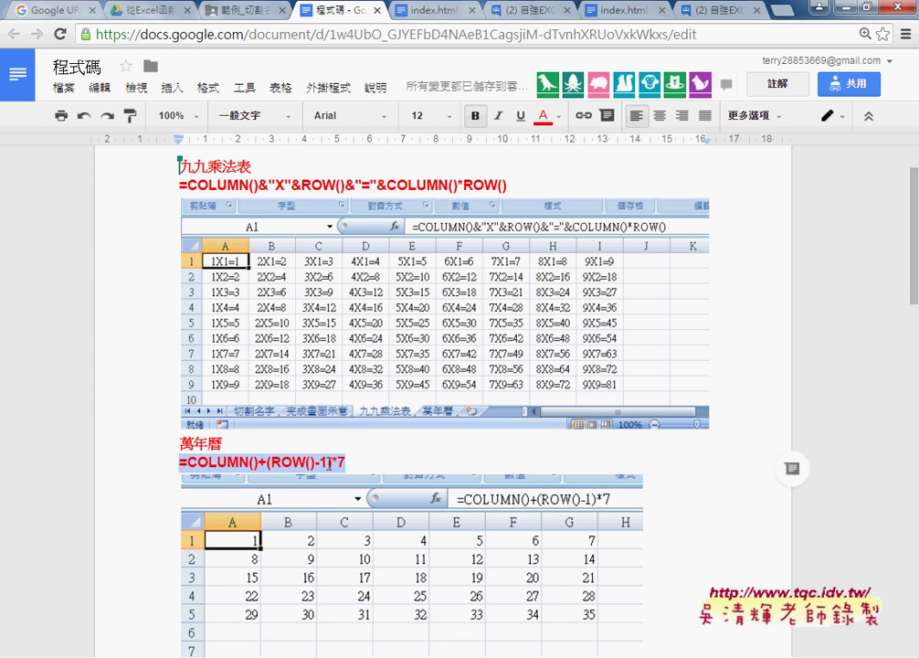
scroll(265, 365, down, 2)
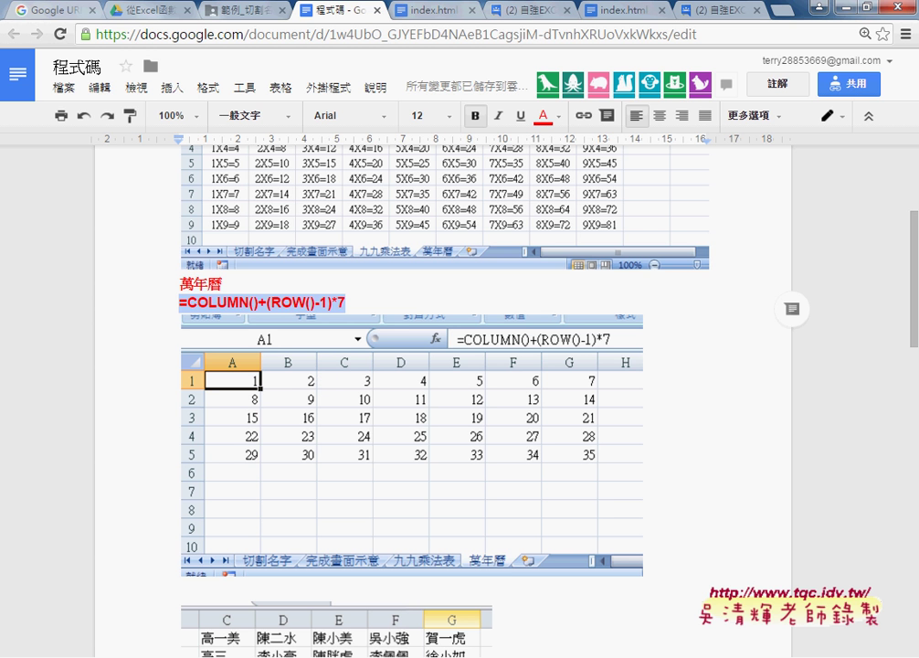
click(877, 657)
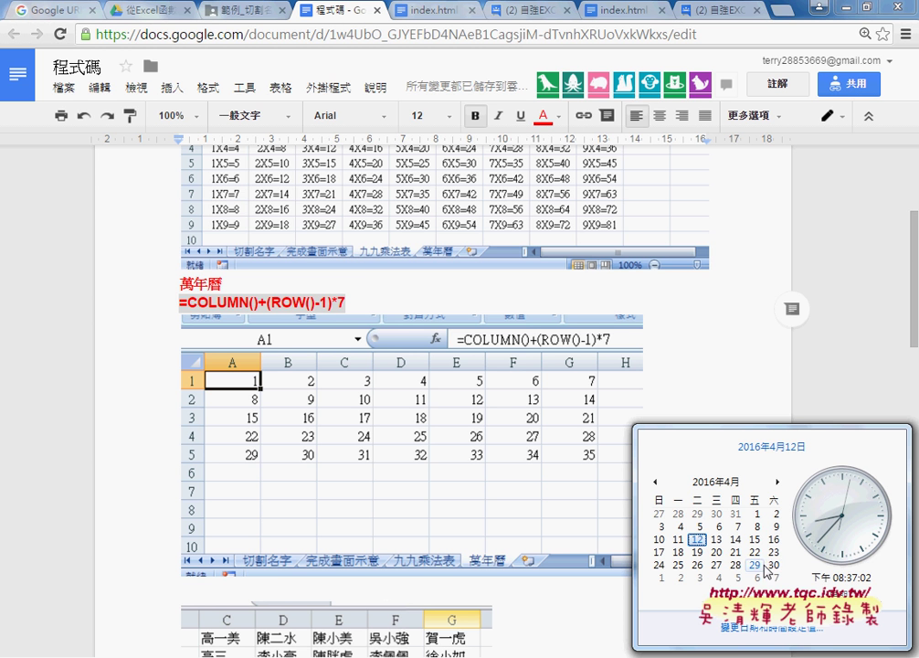
click(280, 587)
scroll(280, 588, down, 3)
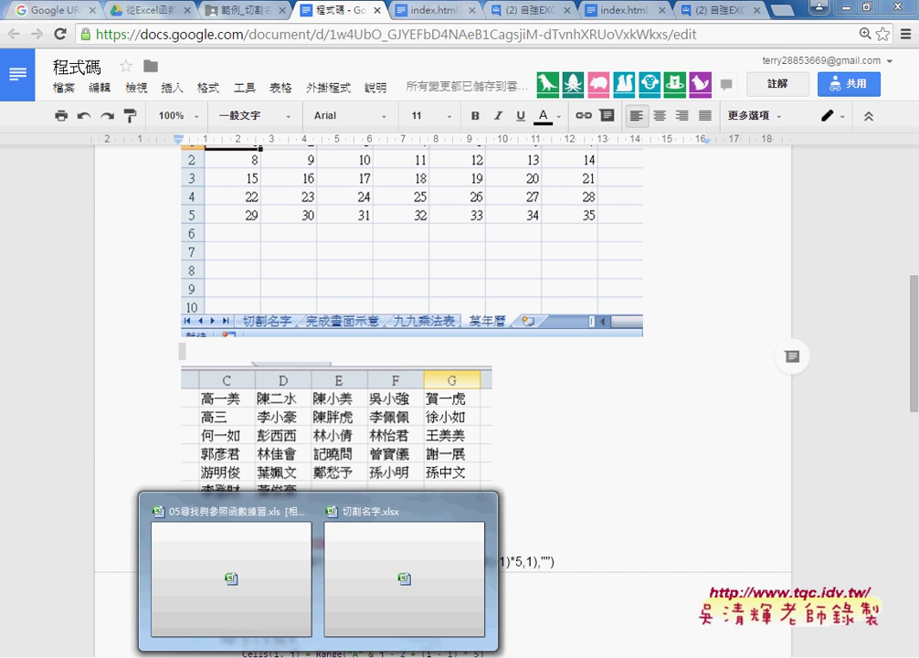
Step: Bring up the 切割名字 workbook's 切割名字 sheet, with its names starting in A1
click(382, 565)
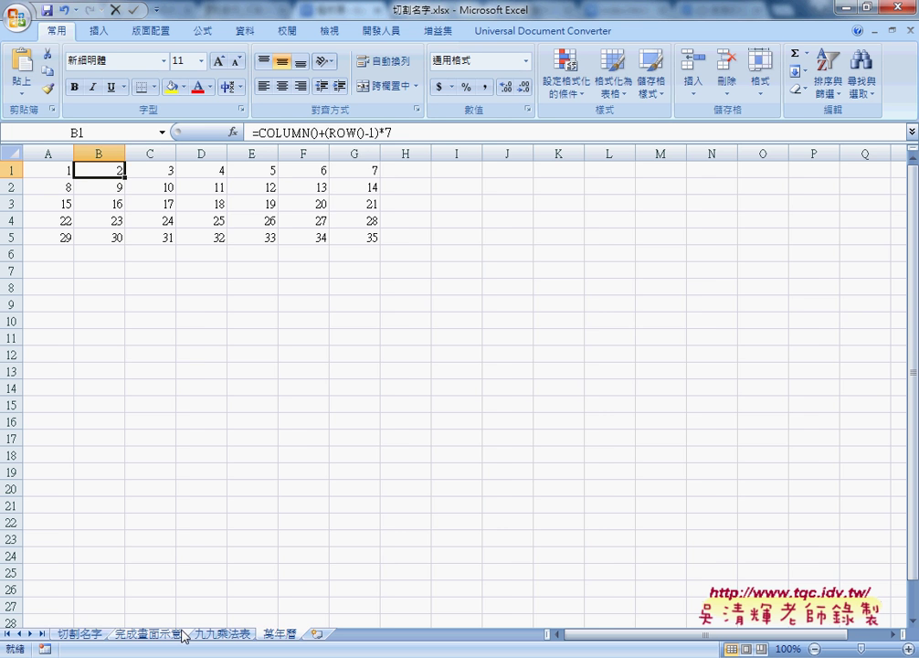
click(84, 634)
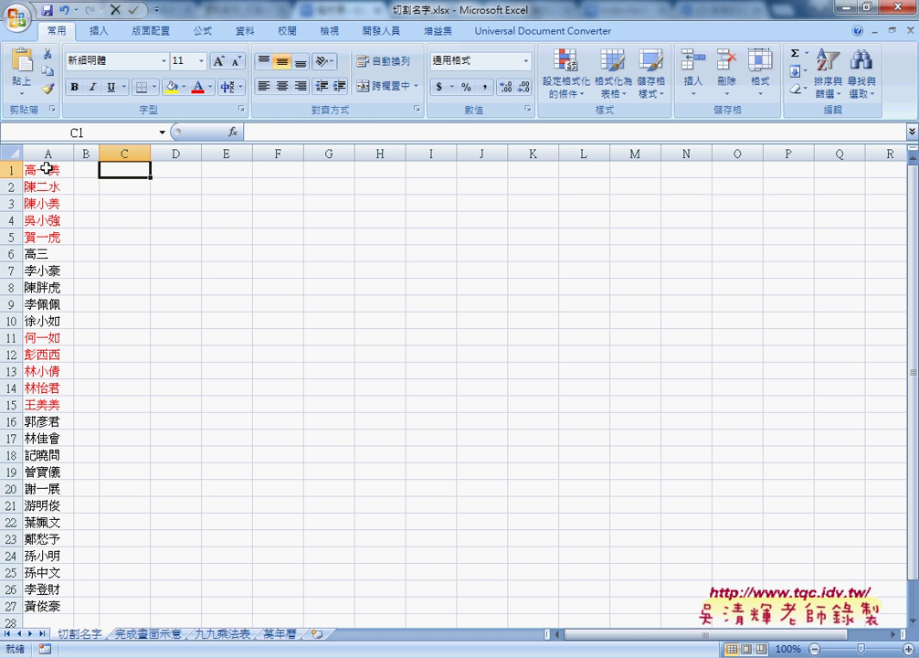
click(44, 170)
Step: Mark C1:G1 and C2:G2 as the output rows, ending with C1 selected
click(121, 174)
click(330, 173)
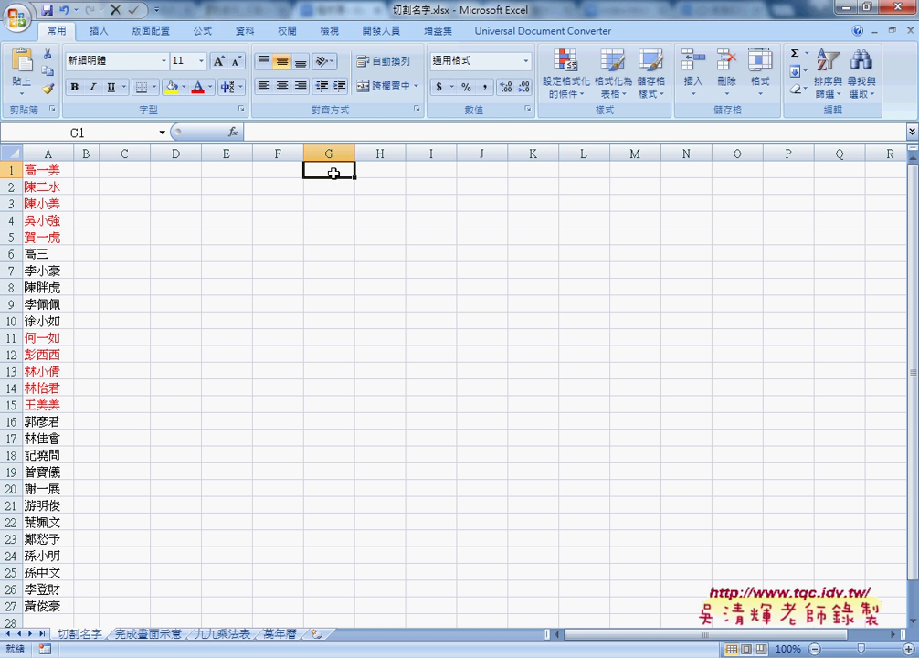
drag(127, 168, 329, 173)
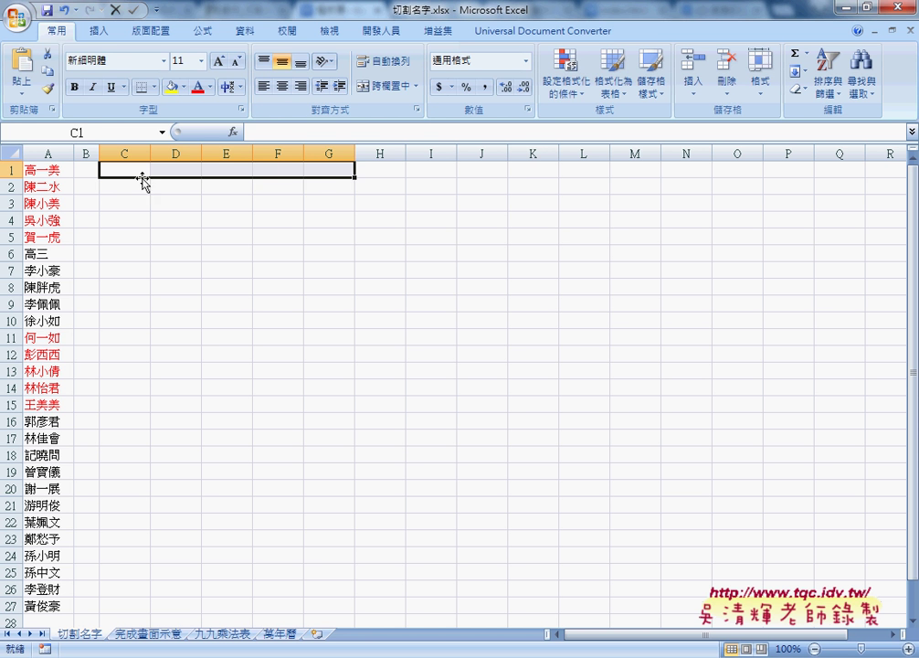
click(120, 187)
drag(119, 187, 309, 190)
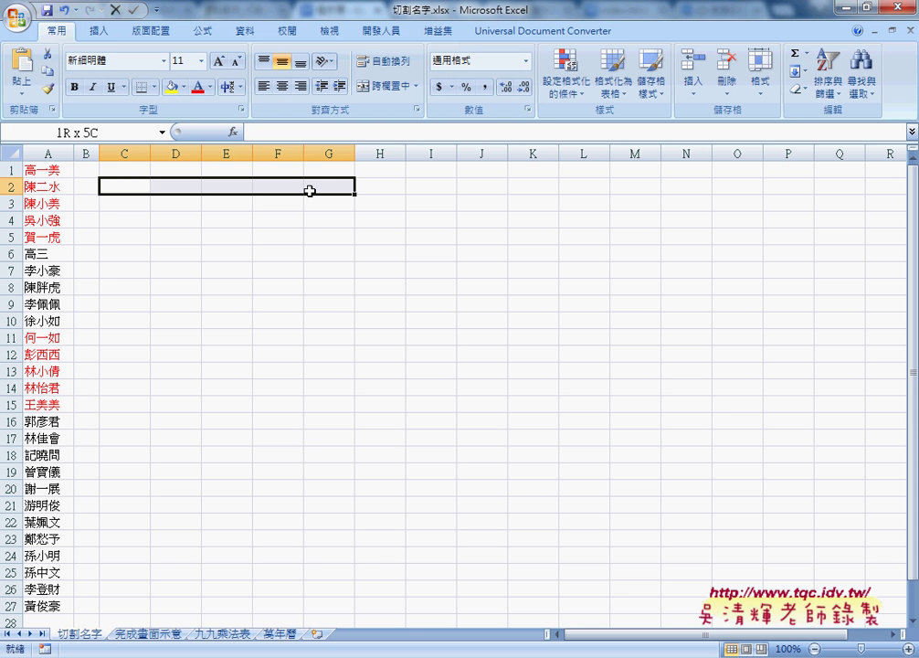
click(131, 171)
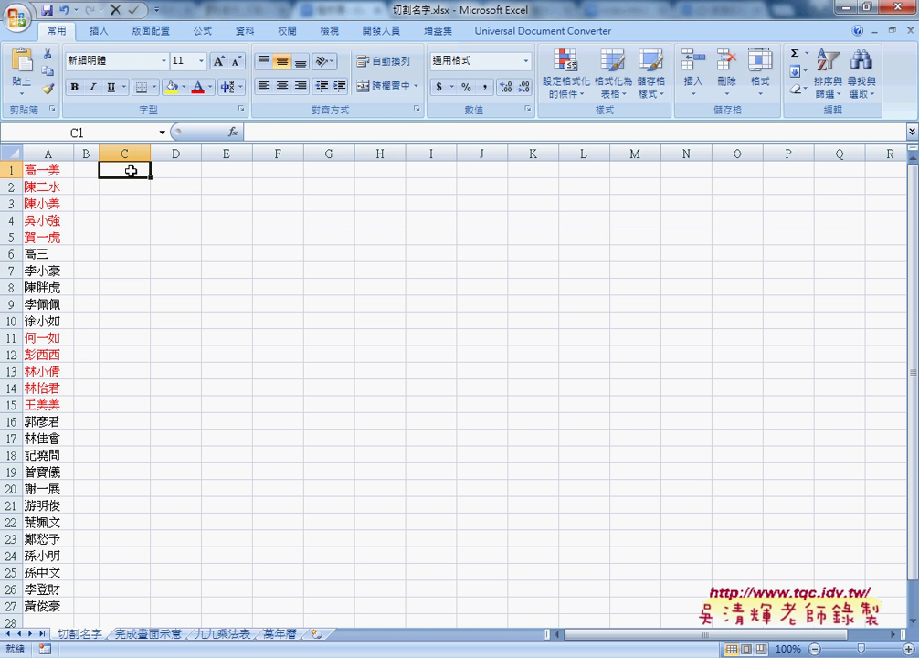
Step: Enter =COLUMN()-2 in C1 and fill it across C1:G6 so each row shows 1 to 5
click(234, 131)
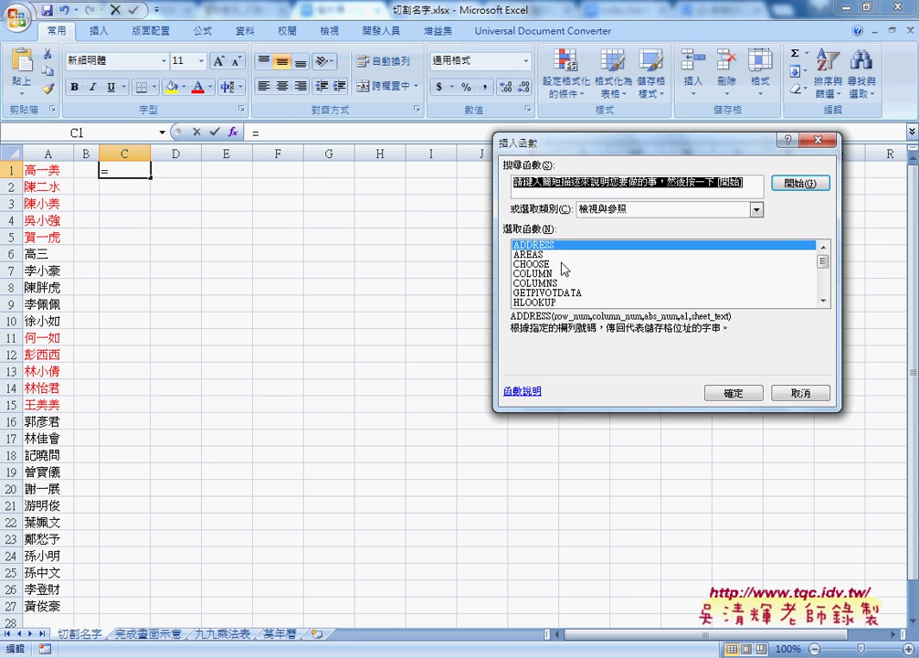
click(563, 273)
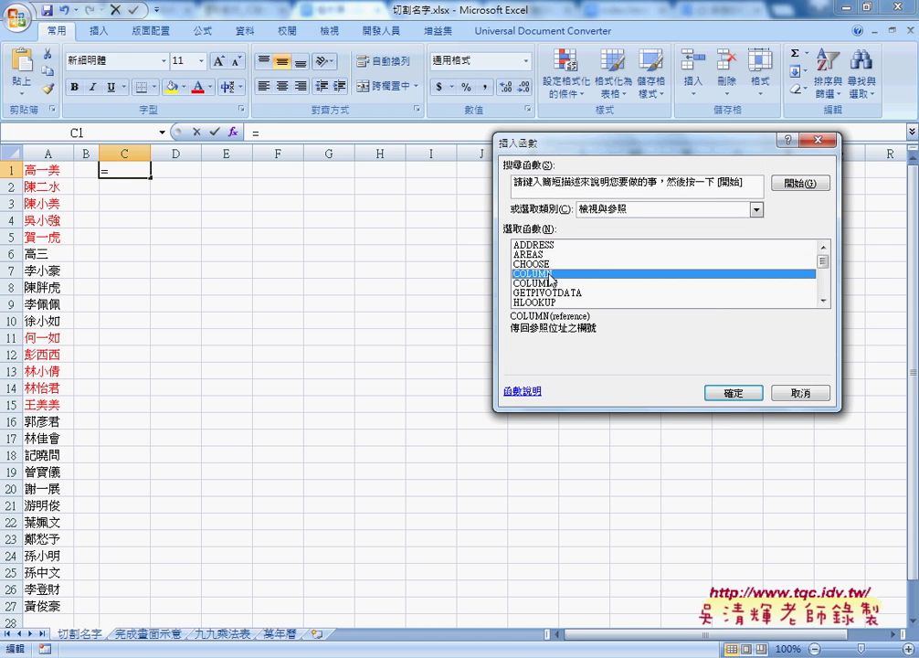
click(736, 399)
click(779, 343)
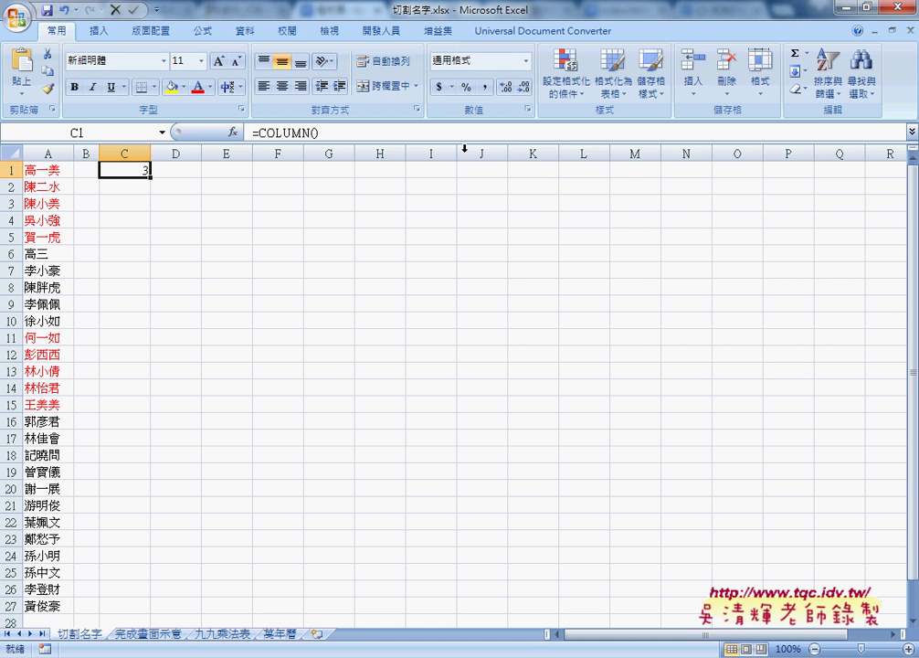
click(394, 135)
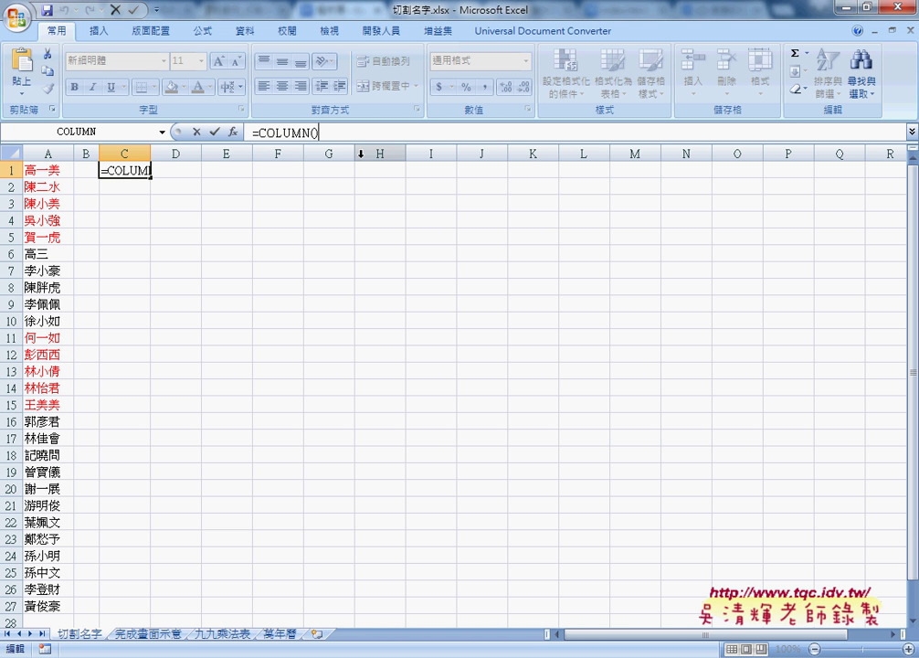
text(-)
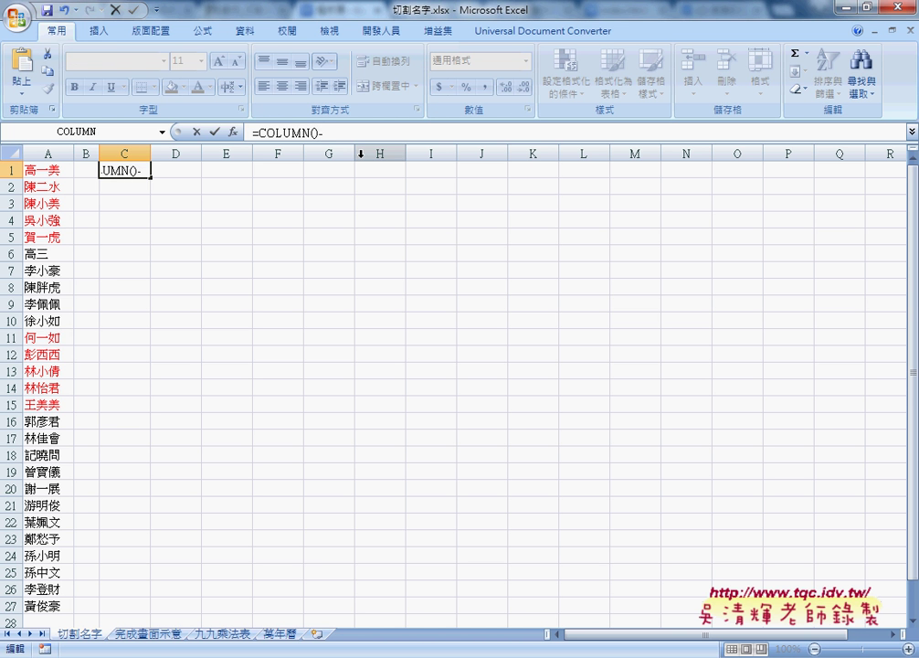
text(2)
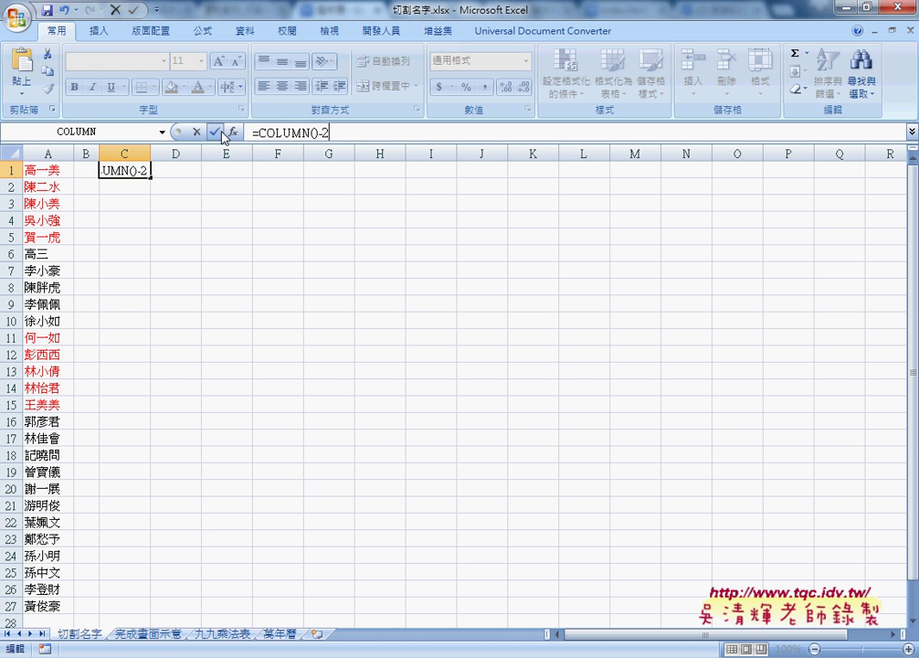
click(216, 133)
mouse_move(150, 176)
mouse_down()
mouse_move(349, 175)
mouse_move(353, 261)
mouse_up()
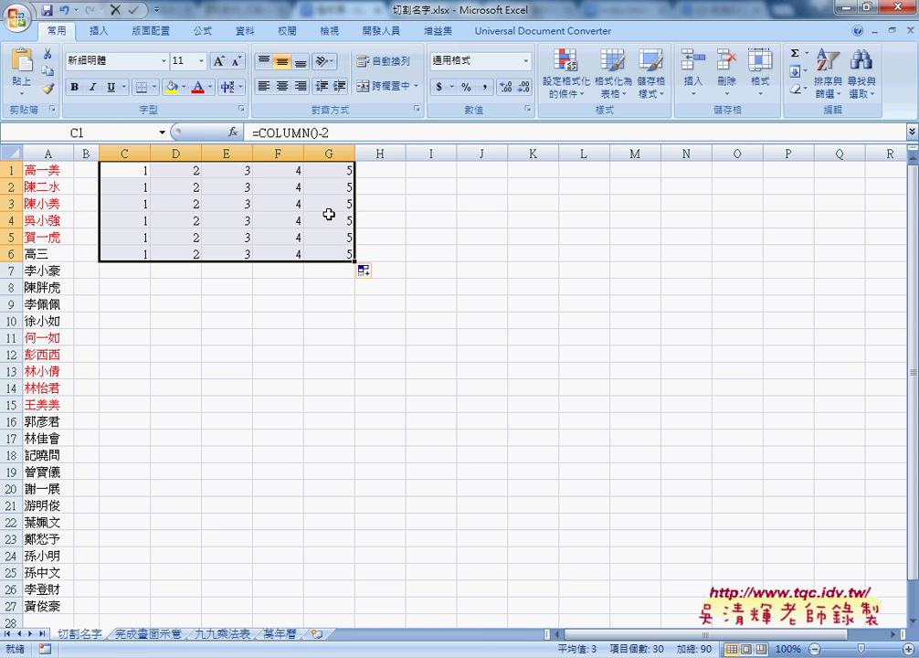
Step: Extend C1's formula in the formula bar to =COLUMN()-2+(row()-1)*5
click(137, 172)
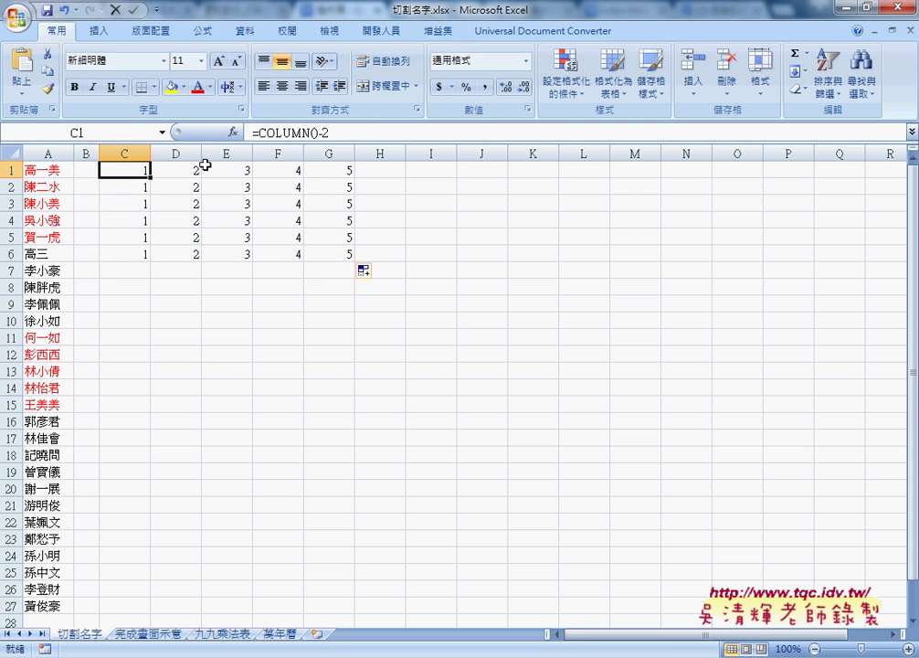
click(405, 137)
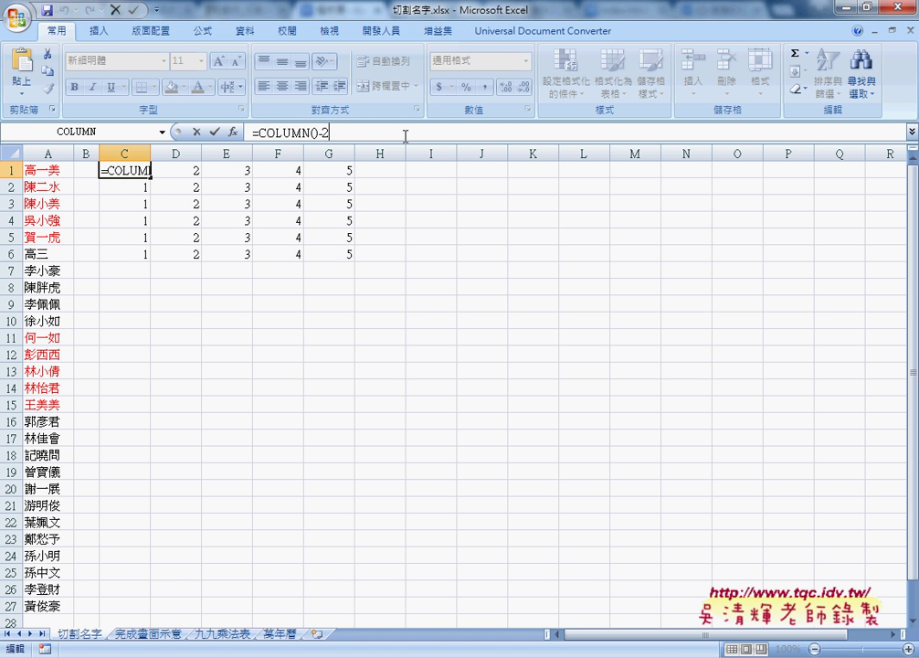
text(+)
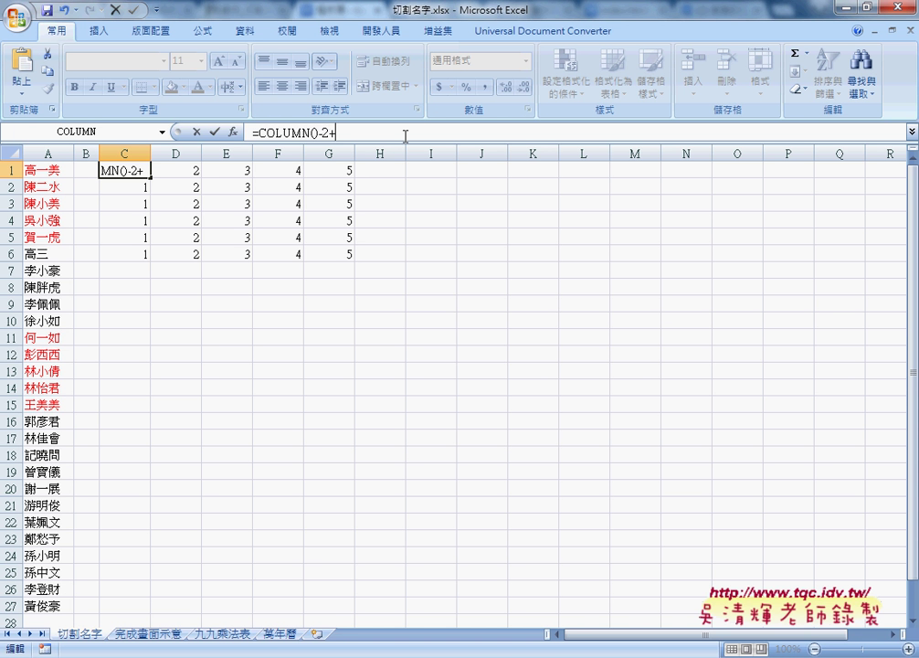
text(1)
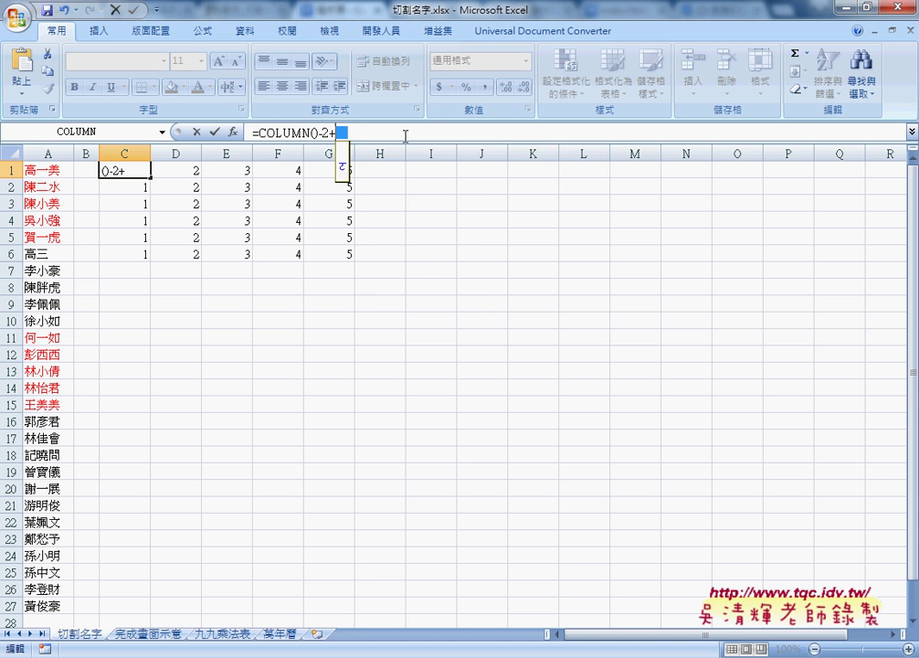
text(ro)
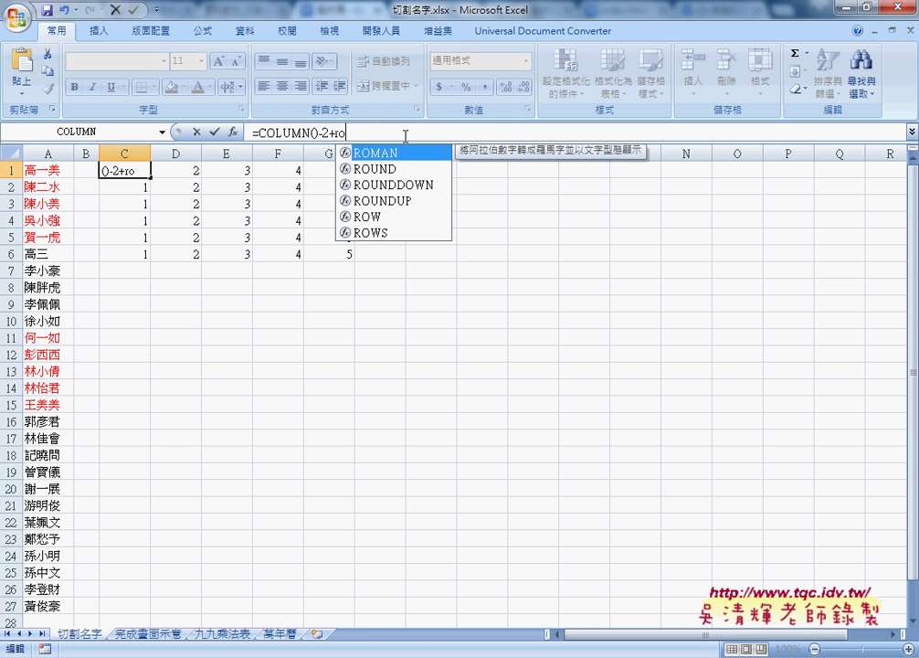
text(w())
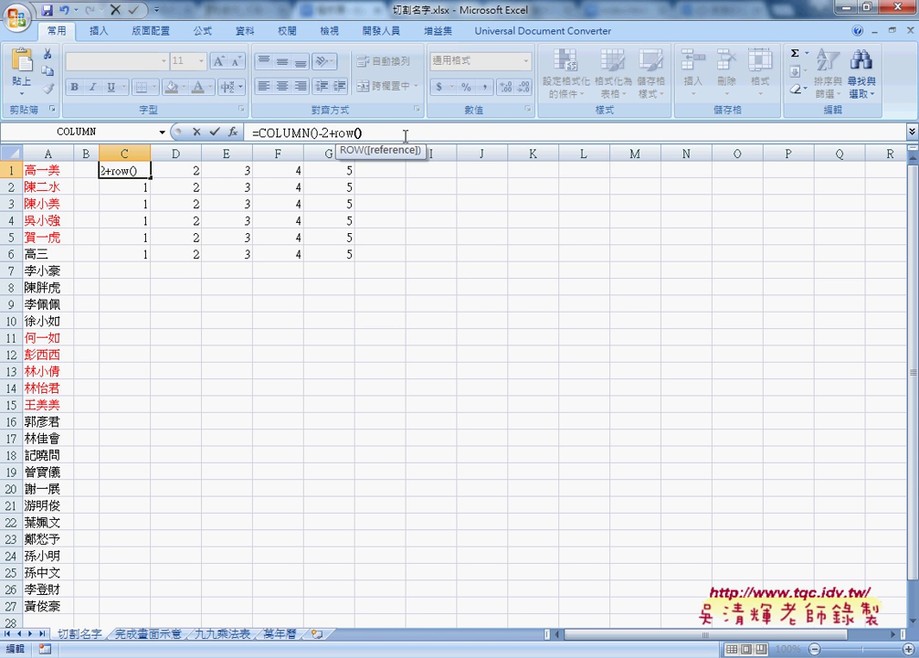
text(-)
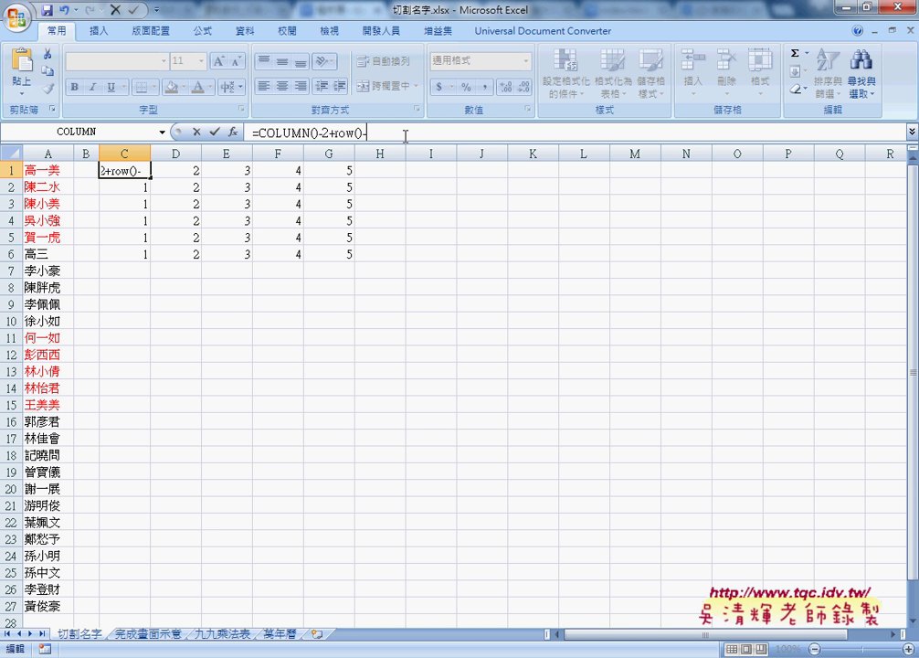
text(1)
key(Left)
key(Left)
key(Left)
key(Left)
key(Left)
key(Left)
key(Left)
text(()
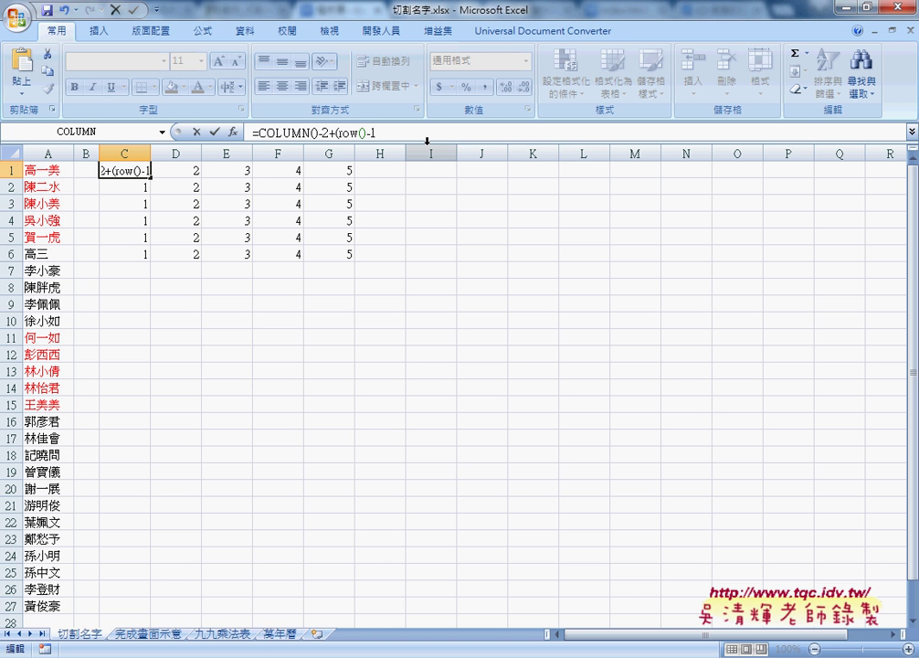
key(End)
text())
text(*)
text(5)
Step: Commit C1's formula, fill it over C1:G6, and check the values in C1:G1 and C2
click(215, 131)
mouse_move(151, 177)
mouse_down()
mouse_move(356, 179)
mouse_move(357, 259)
mouse_up()
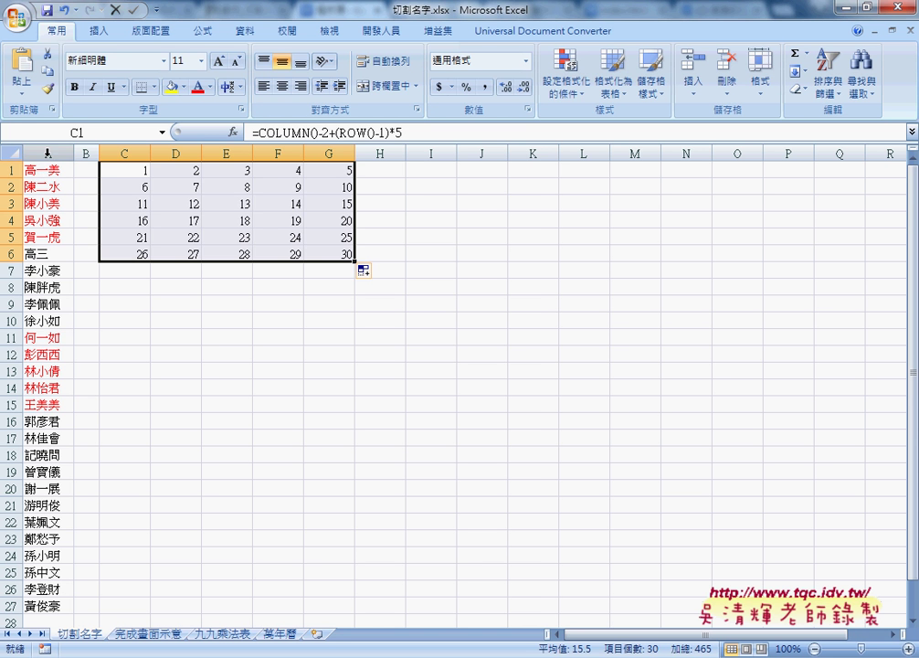
click(127, 171)
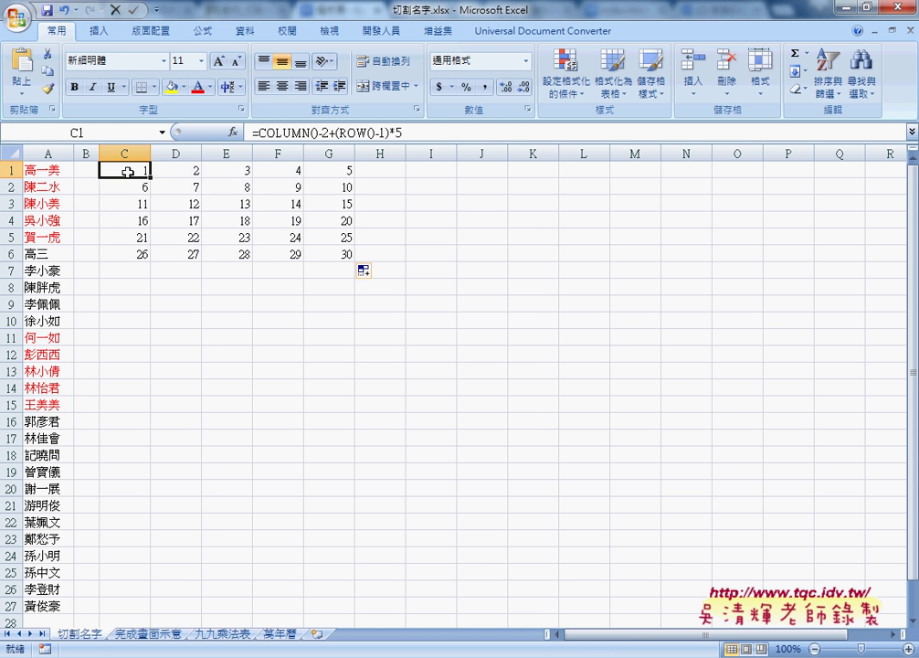
click(181, 172)
click(222, 173)
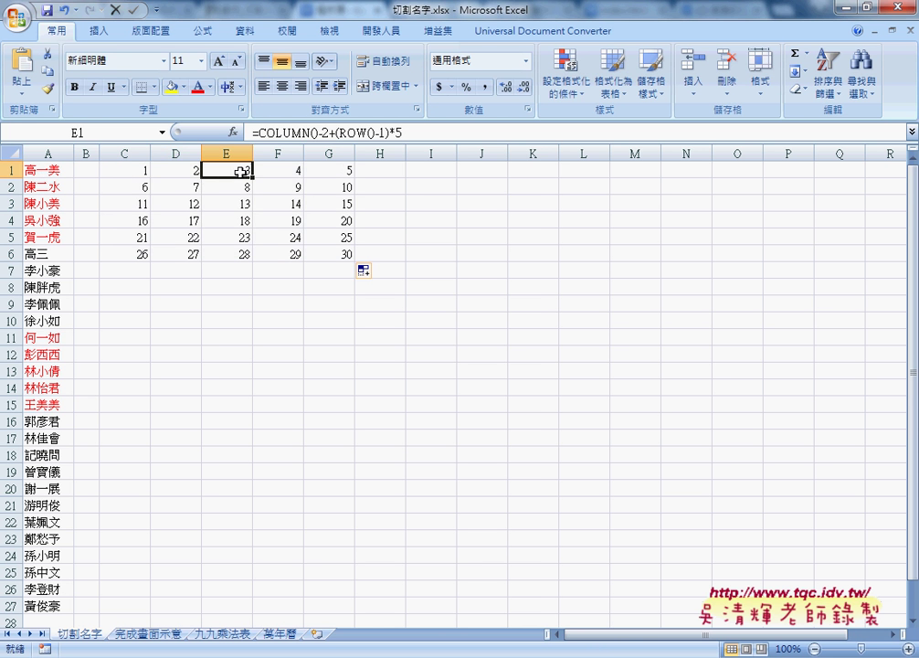
click(277, 172)
click(345, 172)
click(137, 183)
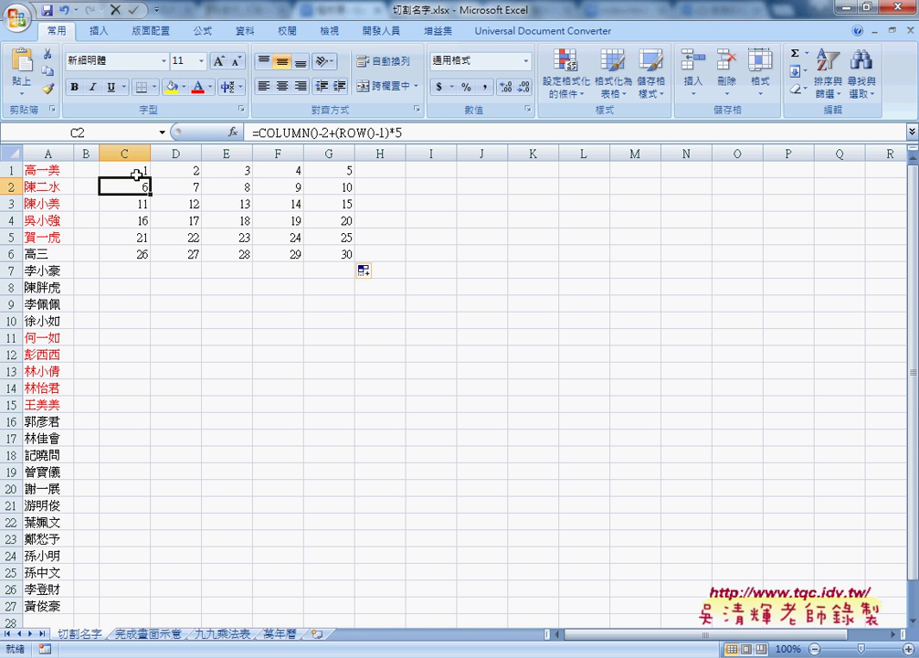
click(135, 174)
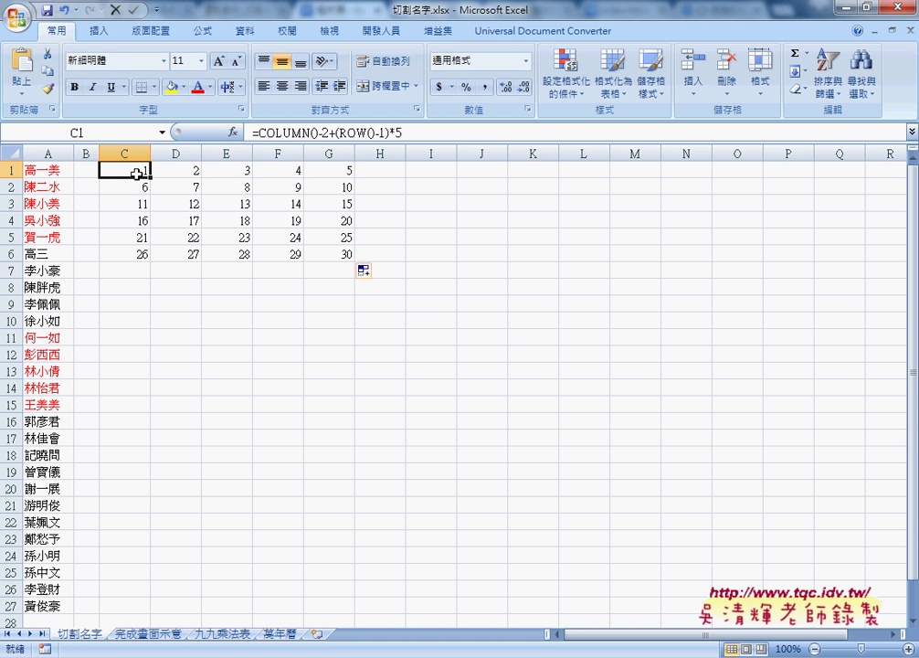
Step: Cut the numbering expression from C1 and insert INDEX in its array, row, column form
drag(259, 132, 373, 132)
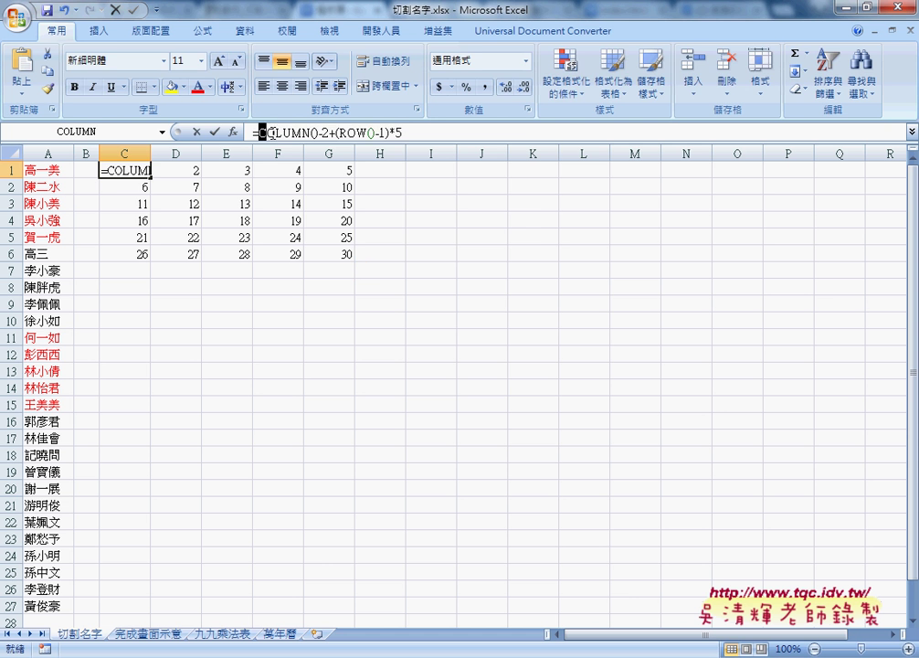
right_click(374, 133)
click(402, 143)
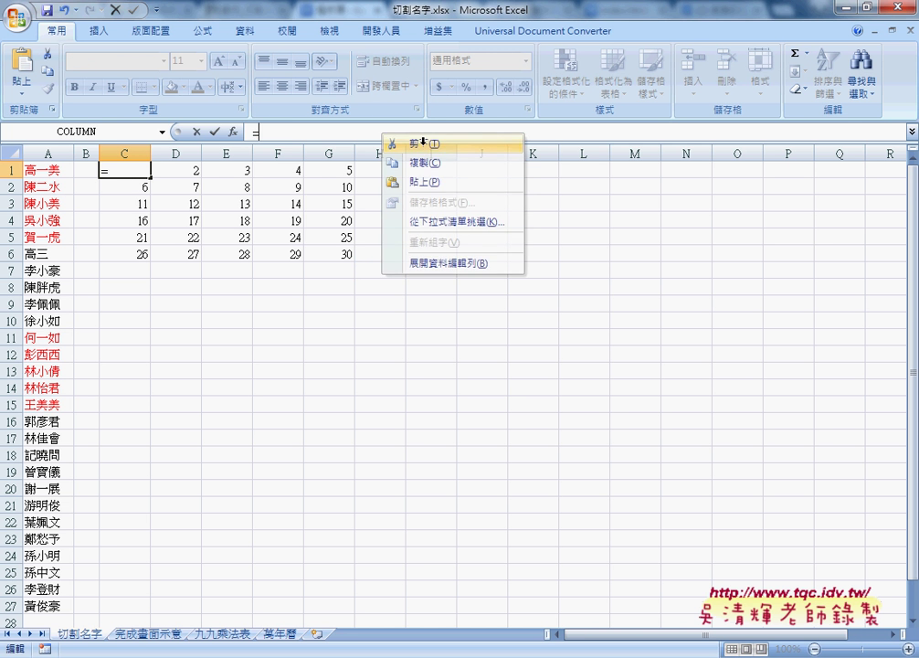
click(232, 131)
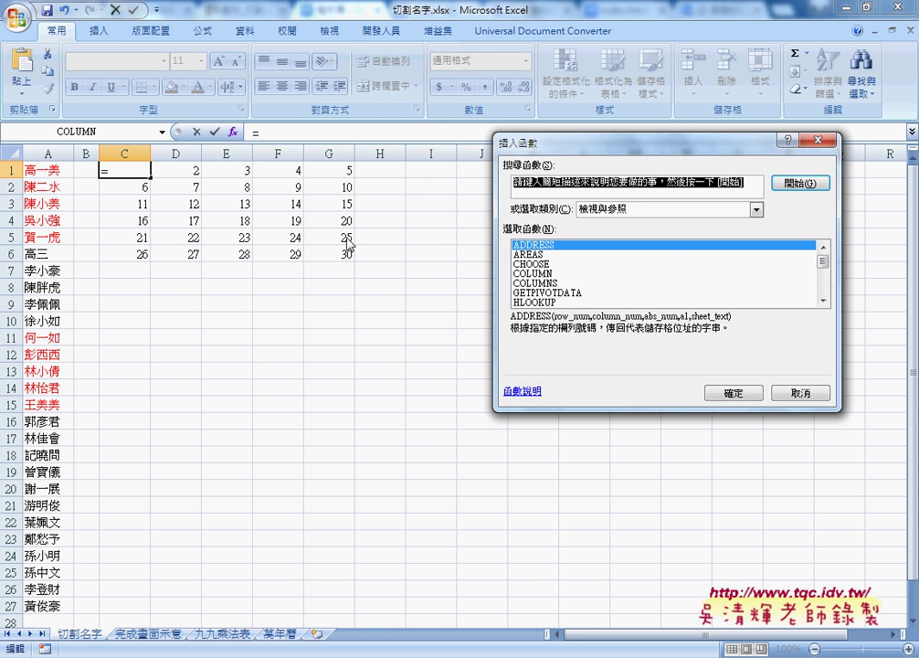
drag(821, 261, 822, 268)
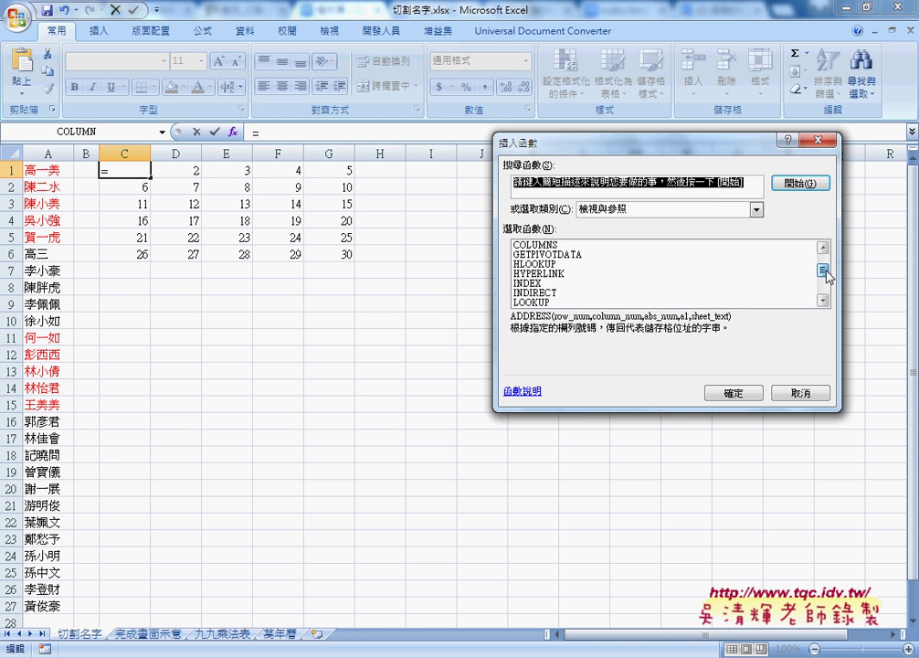
click(681, 284)
click(747, 395)
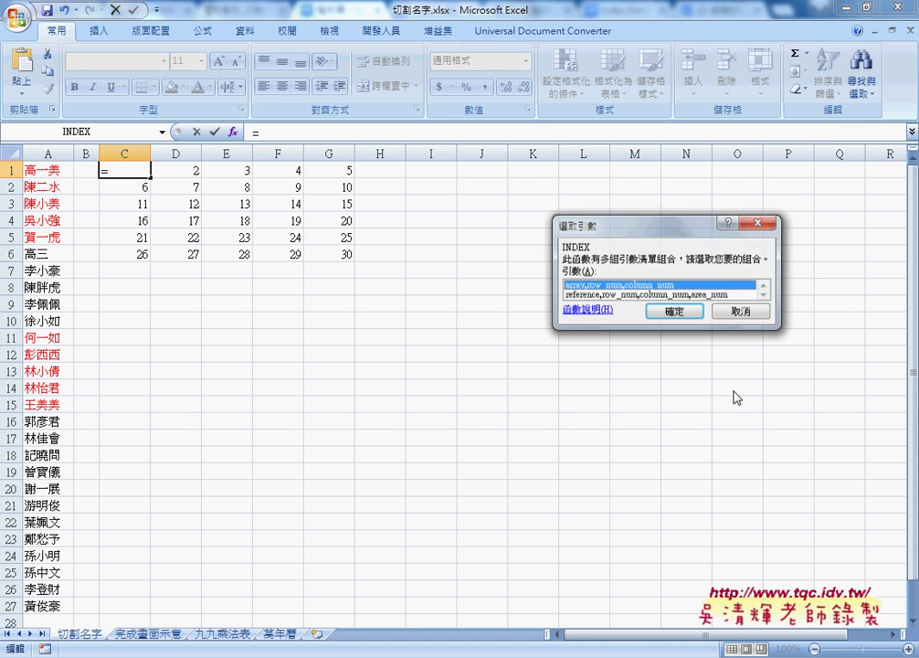
click(676, 313)
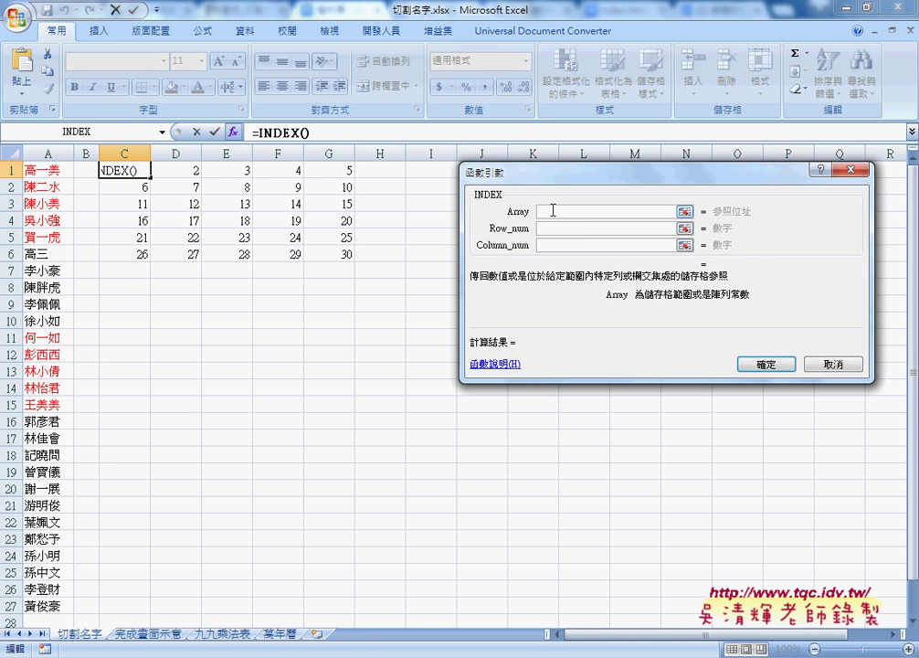
Step: Set INDEX array $A$1:$A$27, column 1, and row number to the pasted numbering expression
click(46, 169)
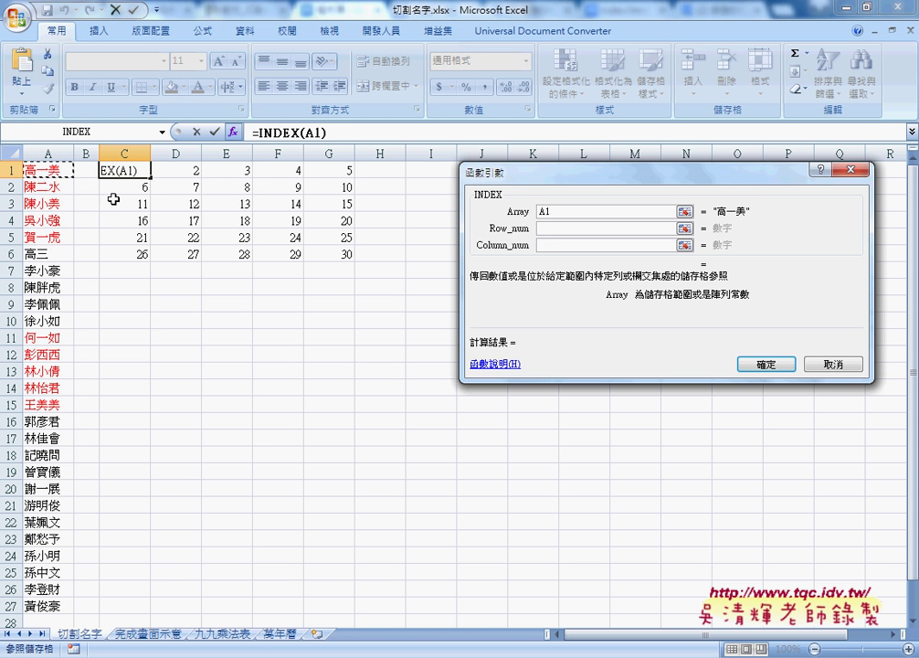
key(ctrl+shift+Down)
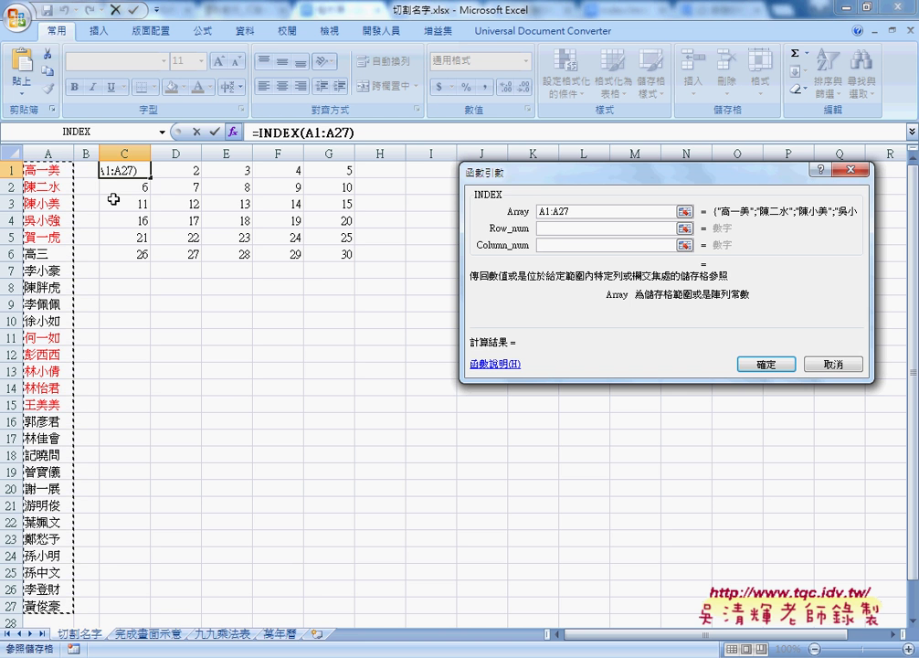
double_click(535, 211)
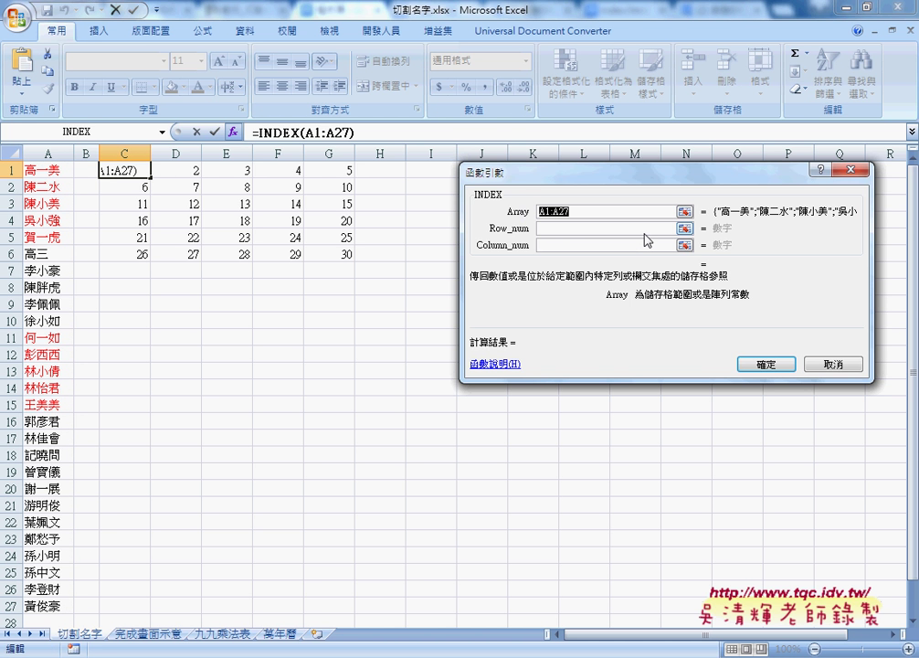
key(F4)
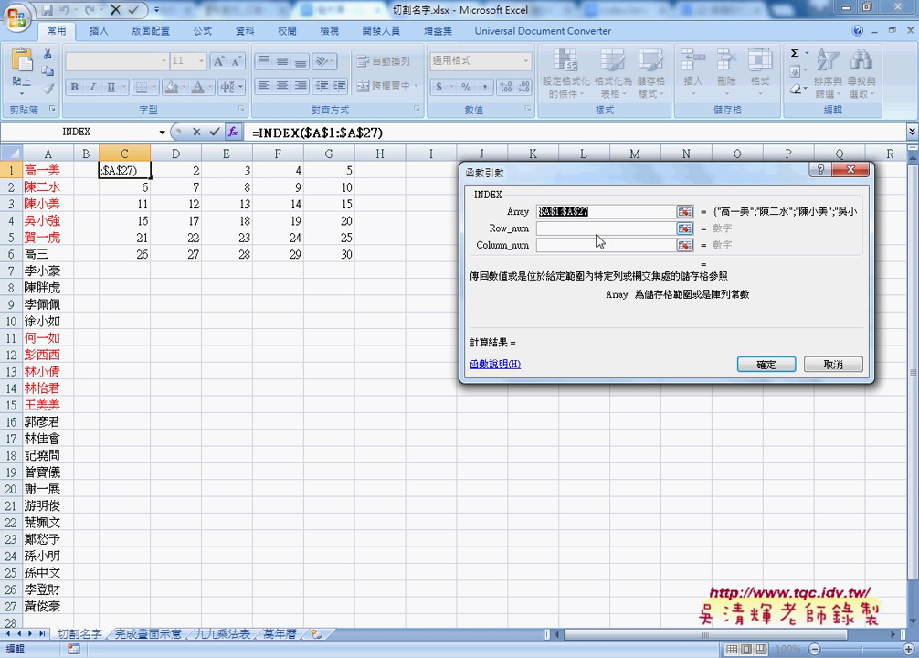
click(551, 245)
text(1)
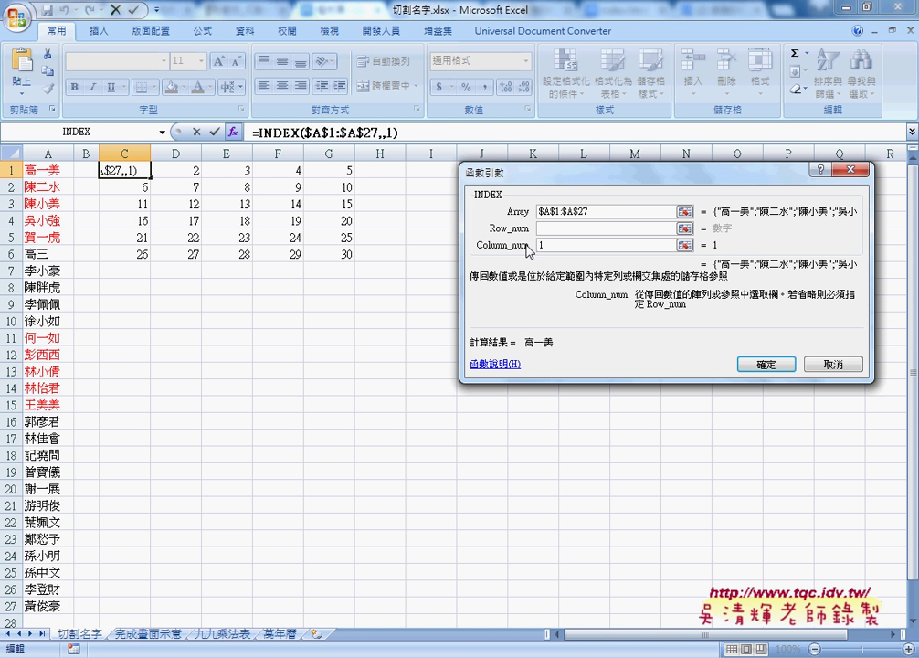
click(550, 228)
right_click(550, 229)
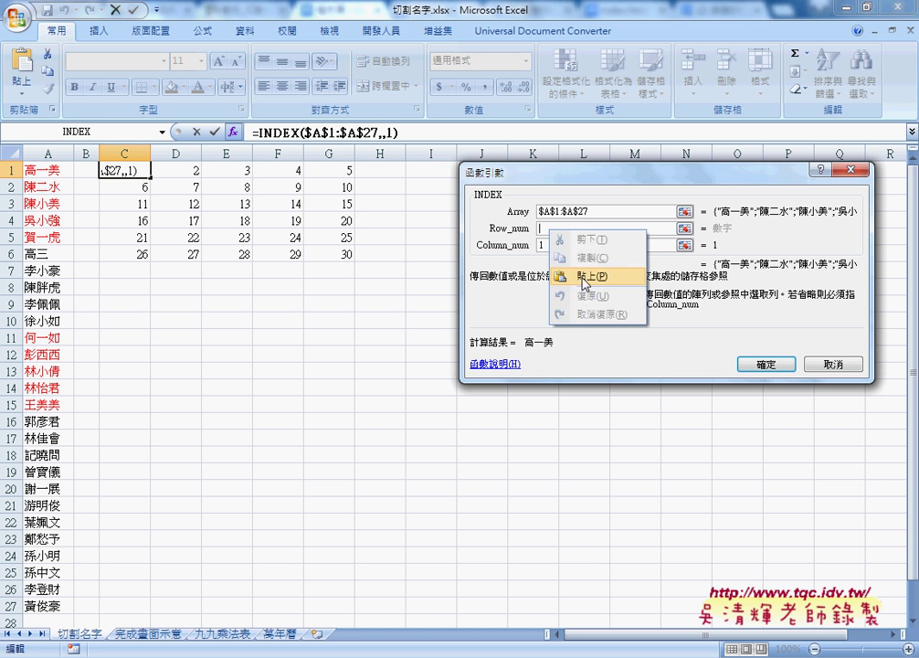
click(581, 266)
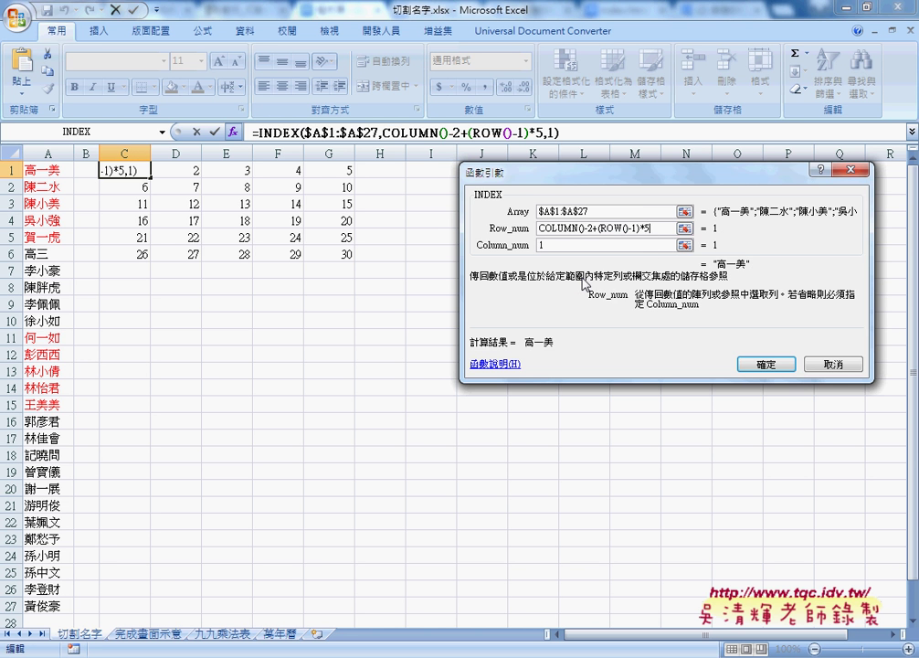
click(764, 364)
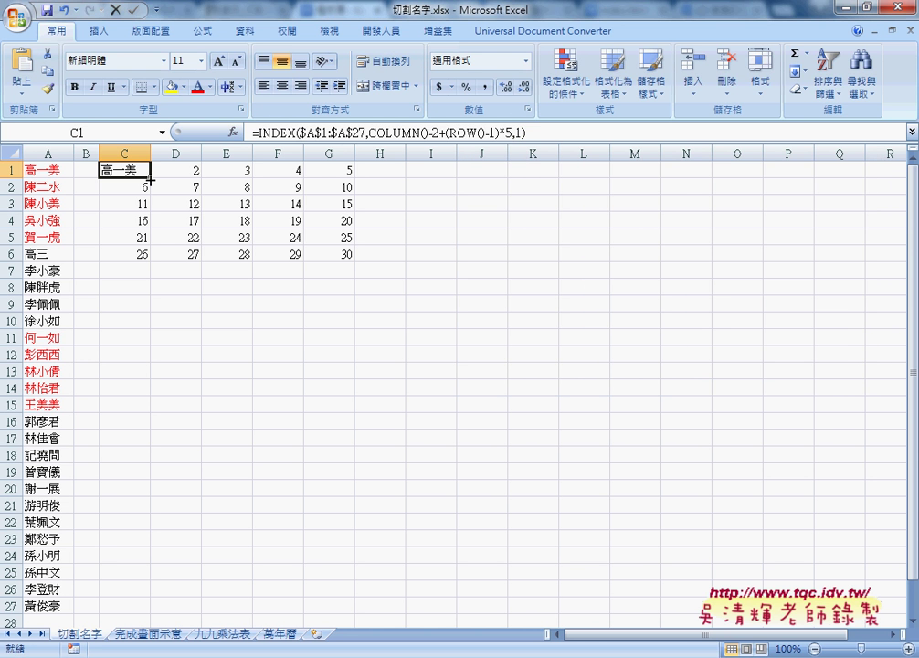
Step: Fill the INDEX formula over C1:G6, then delete and undo-restore the #REF! cells E6:G6
mouse_move(149, 177)
mouse_down()
mouse_move(355, 182)
mouse_move(355, 261)
mouse_up()
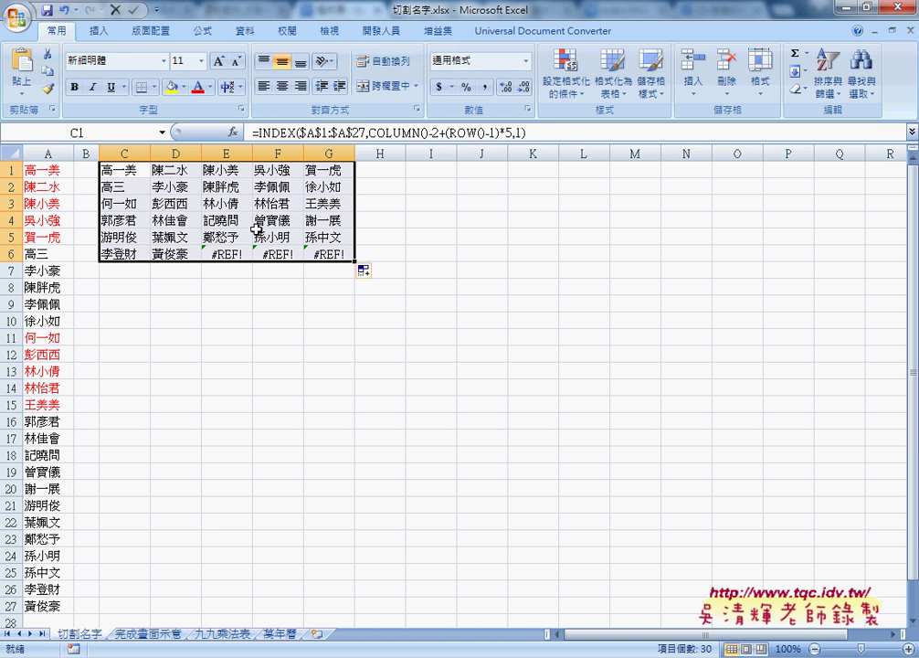
drag(222, 254, 315, 256)
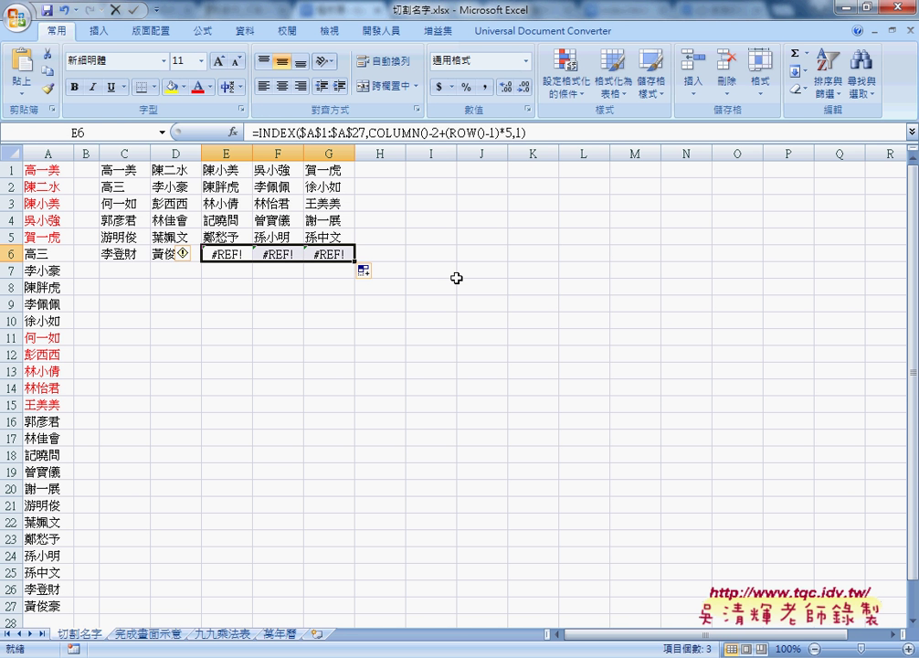
key(Delete)
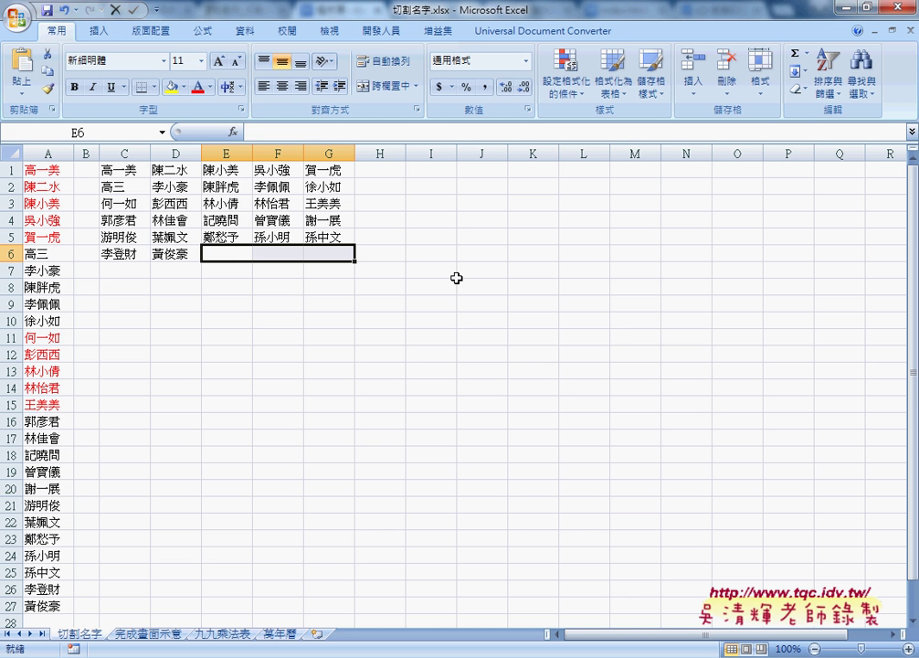
key(ctrl+z)
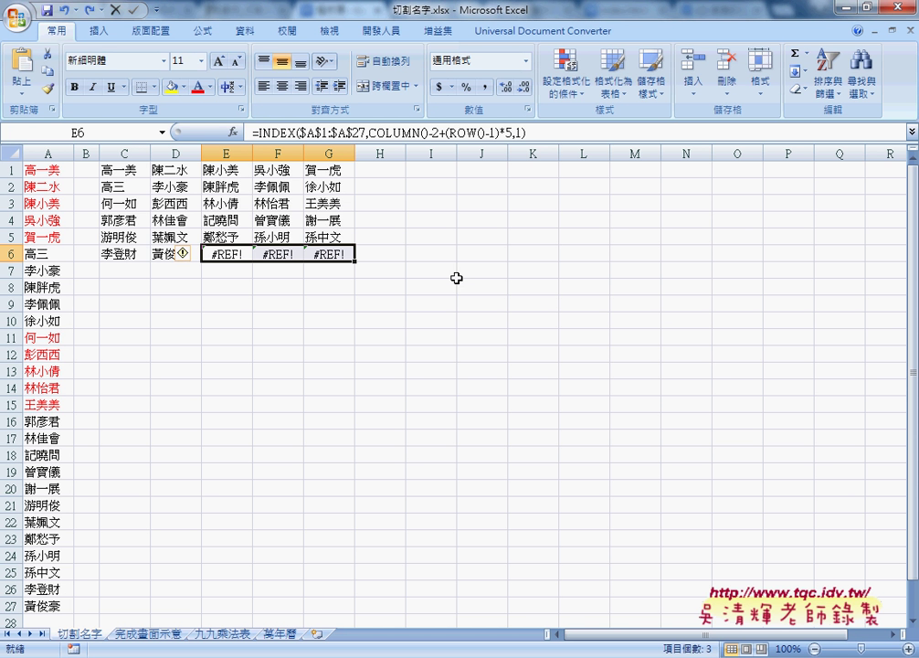
Step: Cut the INDEX formula out of C1, leaving only the equals sign
click(123, 173)
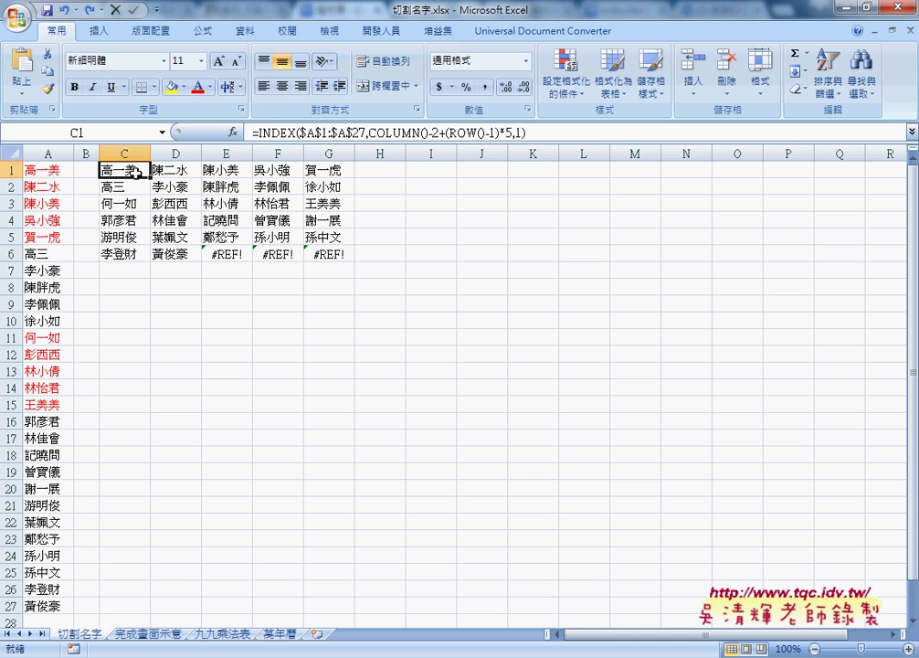
drag(259, 132, 525, 133)
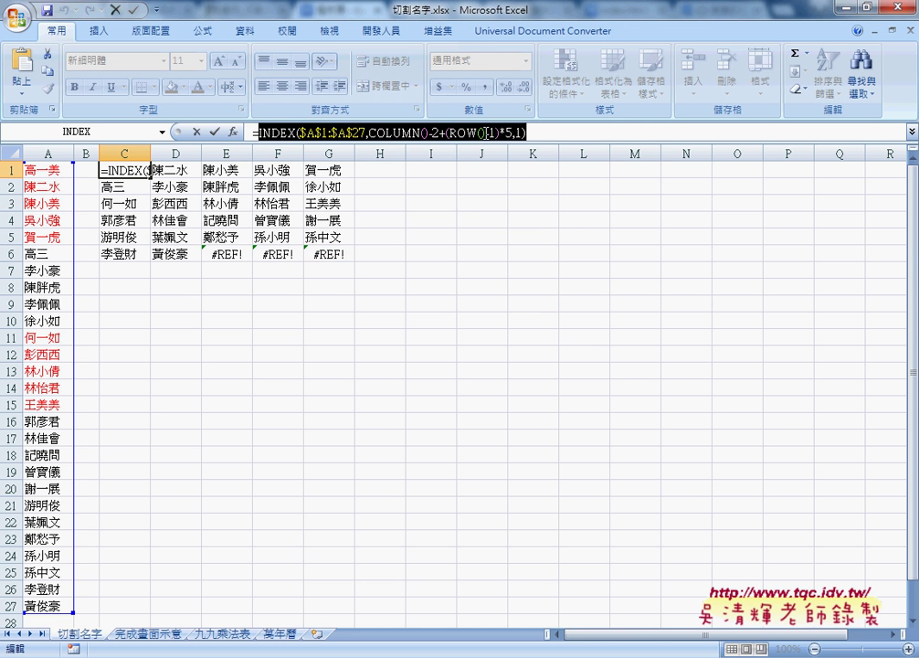
right_click(456, 134)
click(485, 143)
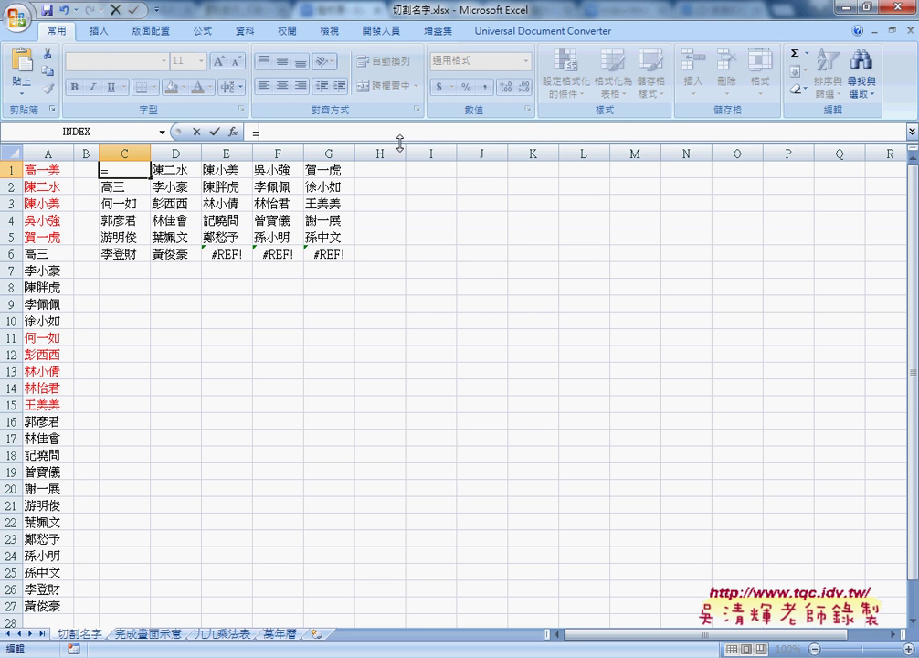
Step: Insert the 邏輯 function IFERROR with the INDEX formula as Value and "" as Value_if_error
click(234, 132)
click(585, 209)
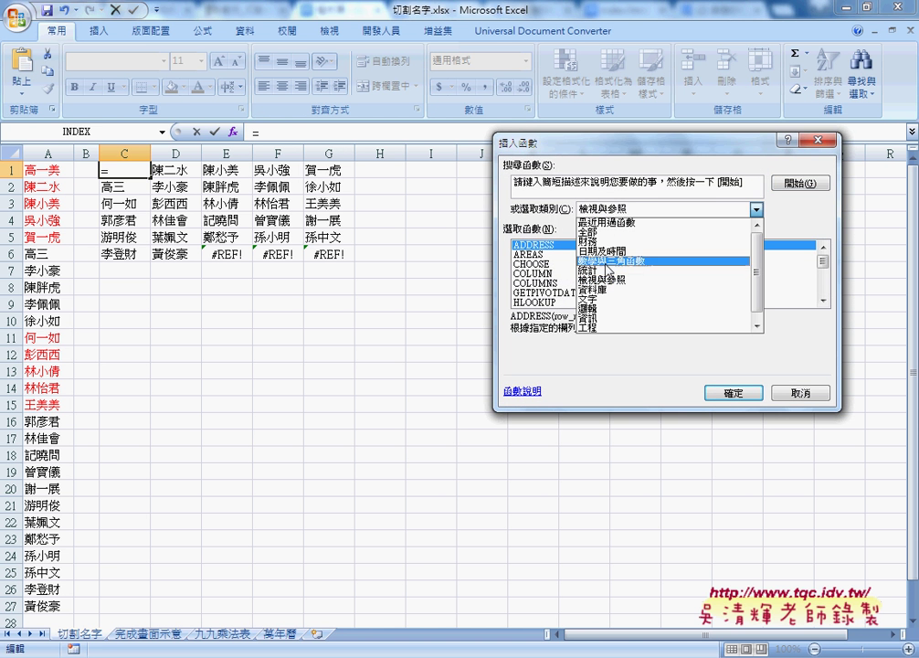
click(605, 307)
click(546, 274)
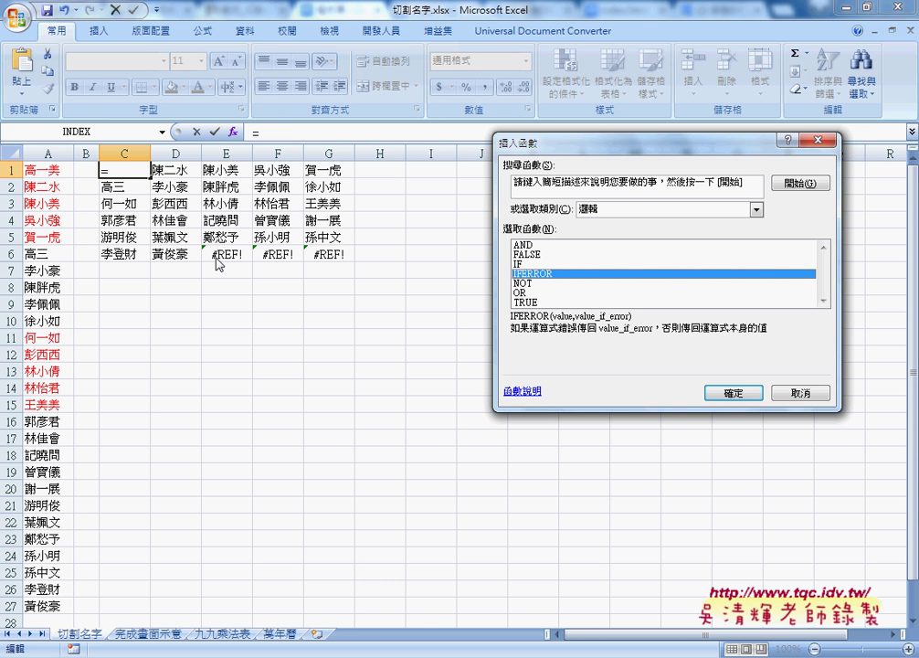
click(733, 393)
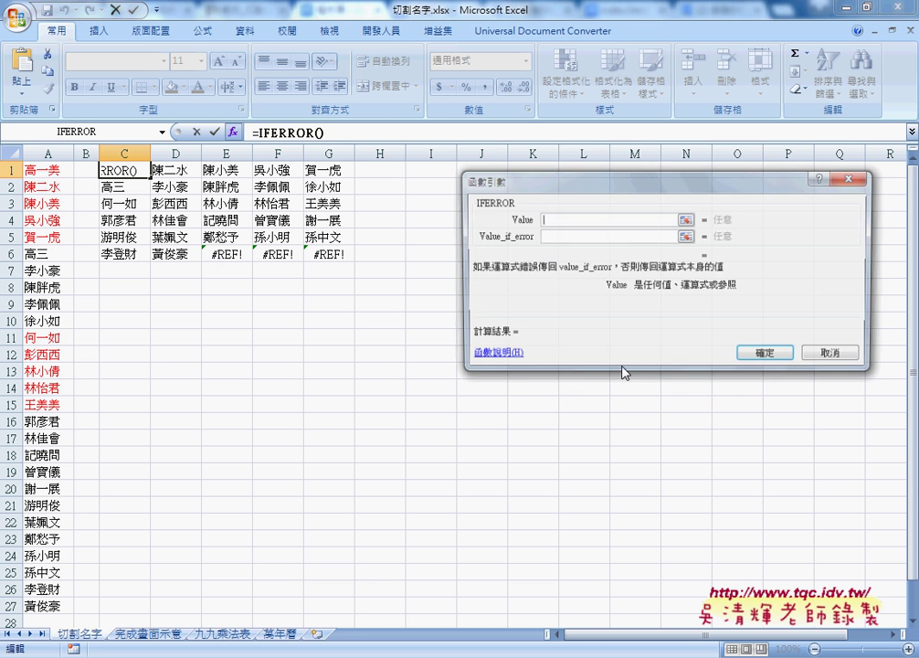
right_click(555, 219)
click(603, 262)
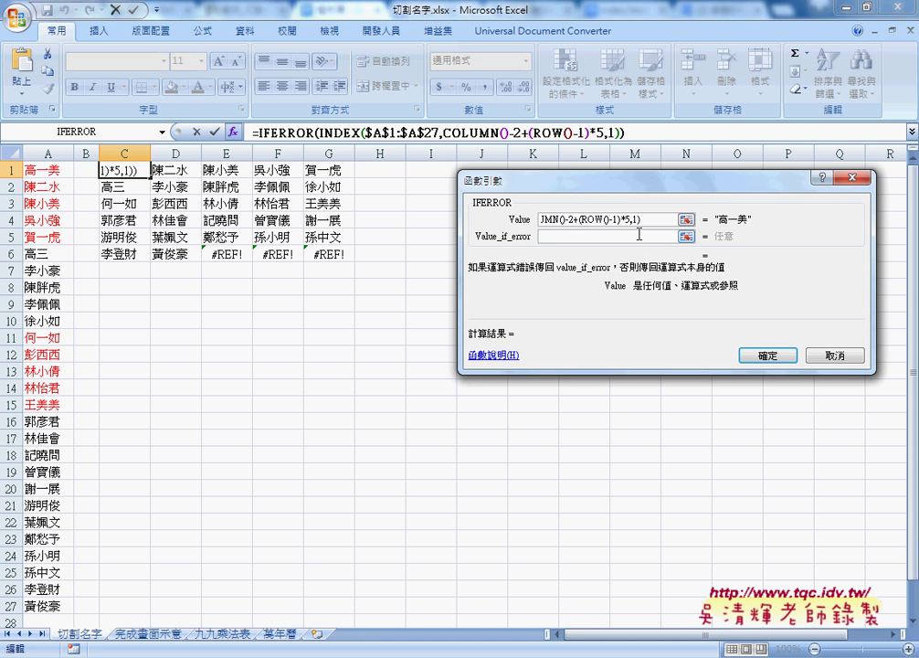
click(589, 236)
text("")
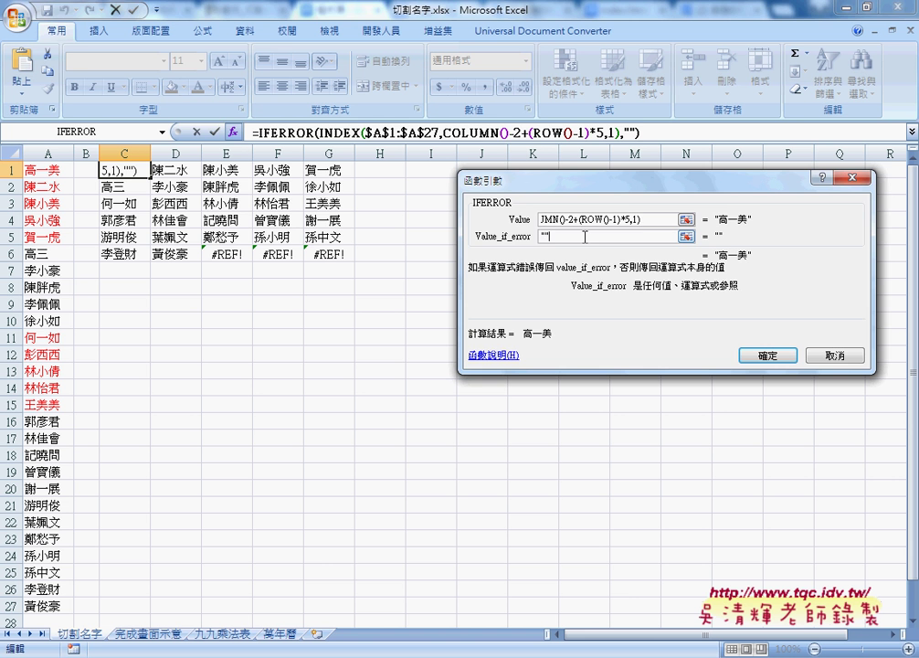
Step: Commit the IFERROR formula, fill it over C1:G16, and reopen C1's function arguments
click(764, 354)
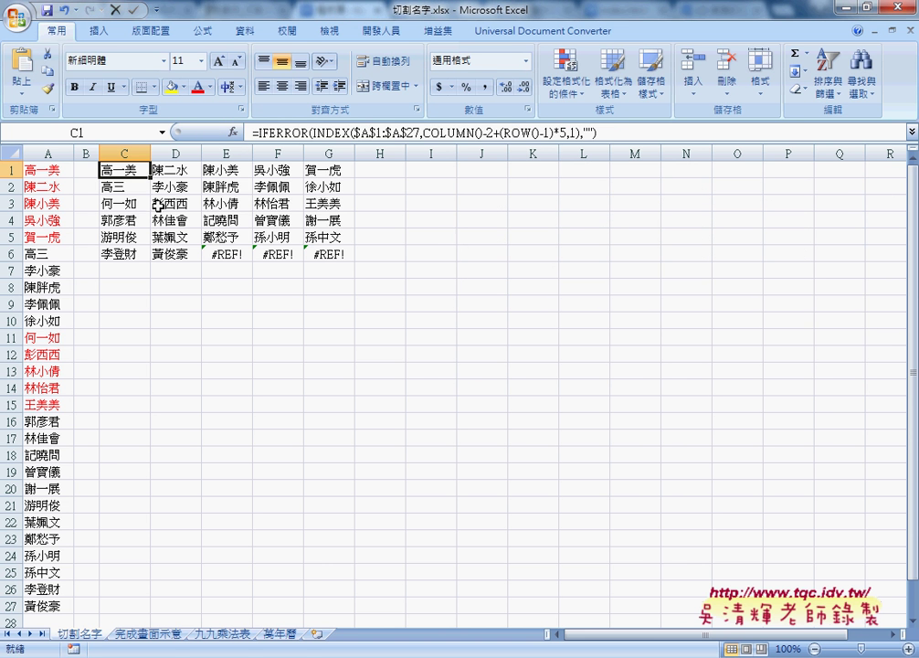
mouse_move(148, 180)
mouse_down()
mouse_move(355, 177)
mouse_move(340, 430)
mouse_up()
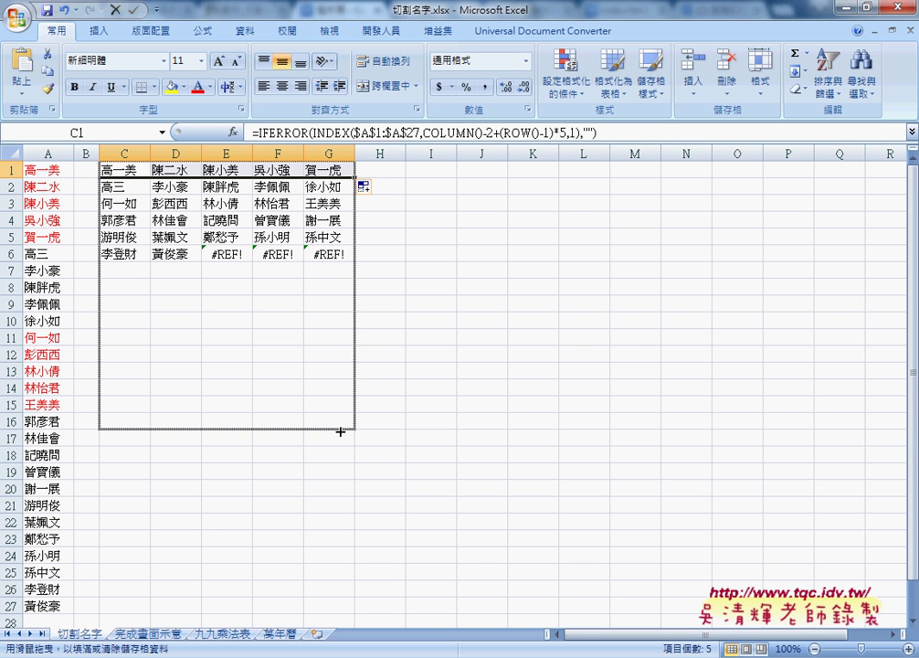
drag(340, 431, 340, 434)
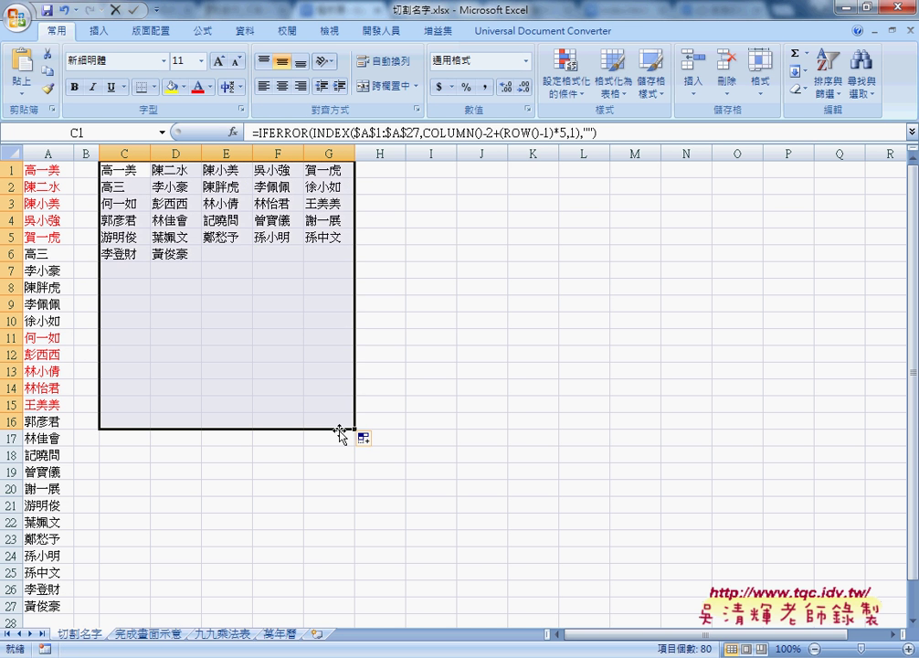
click(281, 133)
click(233, 132)
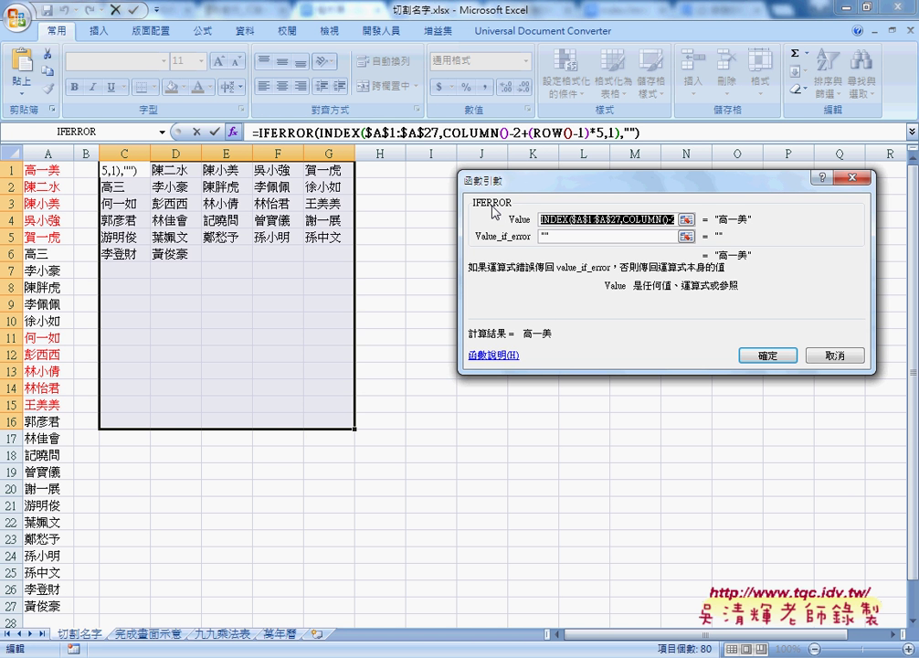
Step: Check the "" Value_if_error argument and close the dialog without changes
click(546, 237)
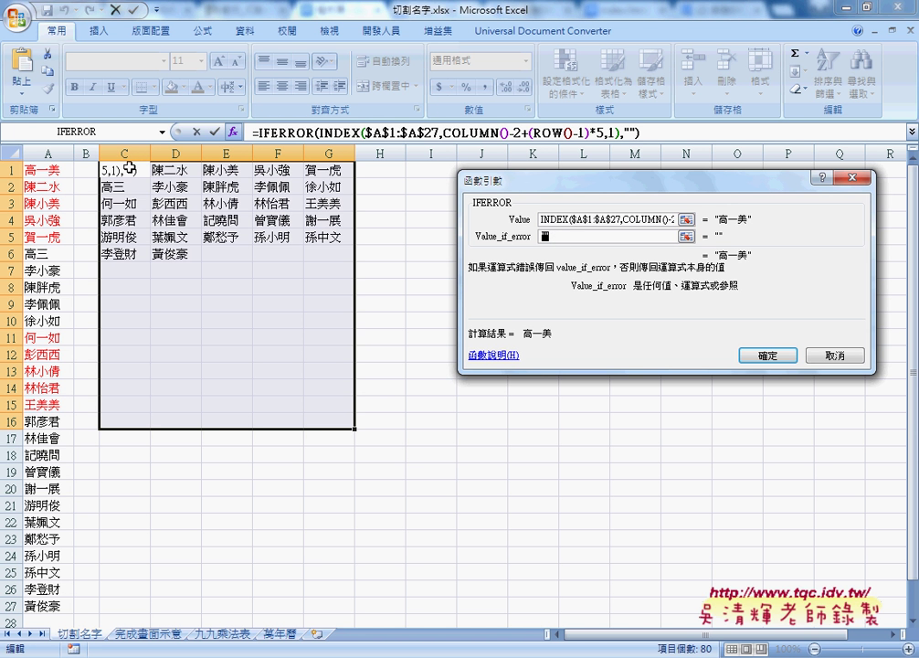
click(763, 357)
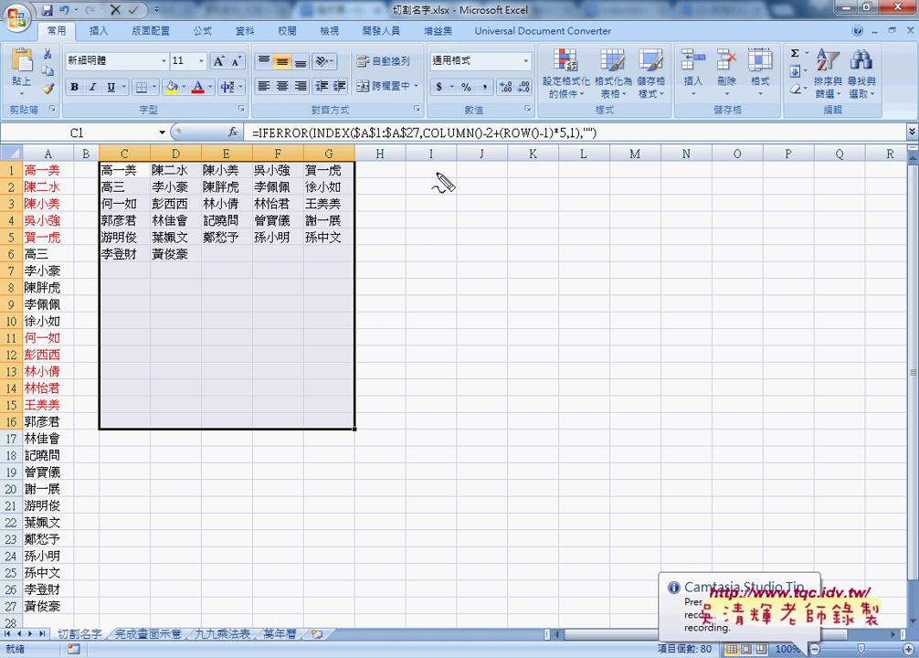
drag(426, 138, 578, 139)
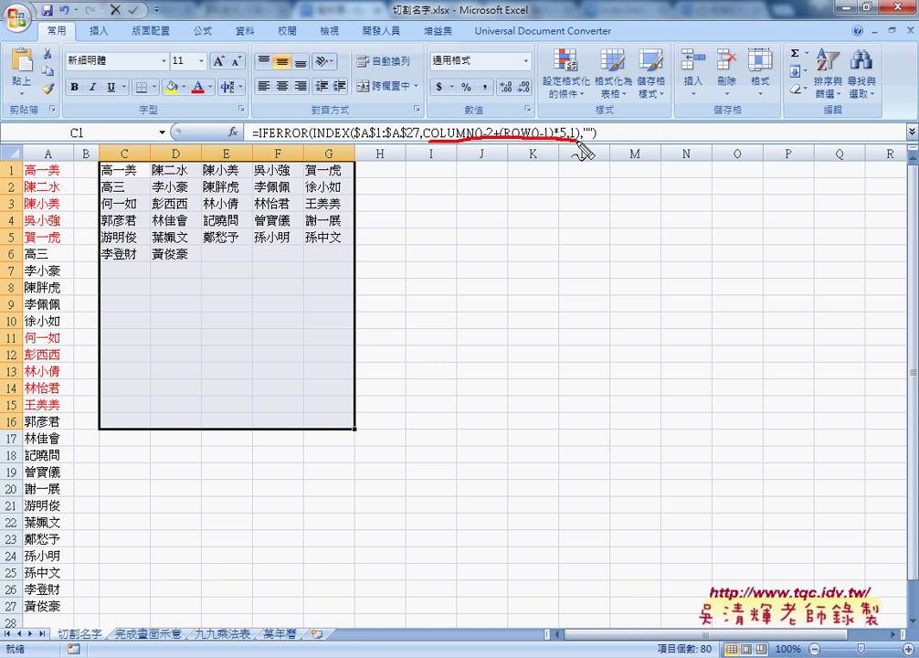
drag(122, 164, 120, 176)
drag(315, 168, 327, 174)
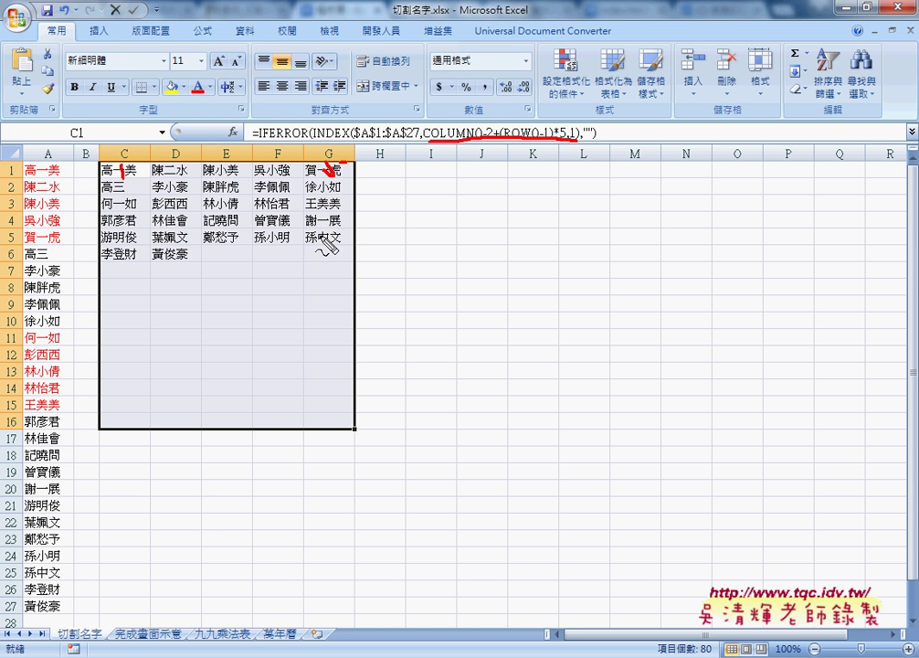
drag(320, 234, 344, 245)
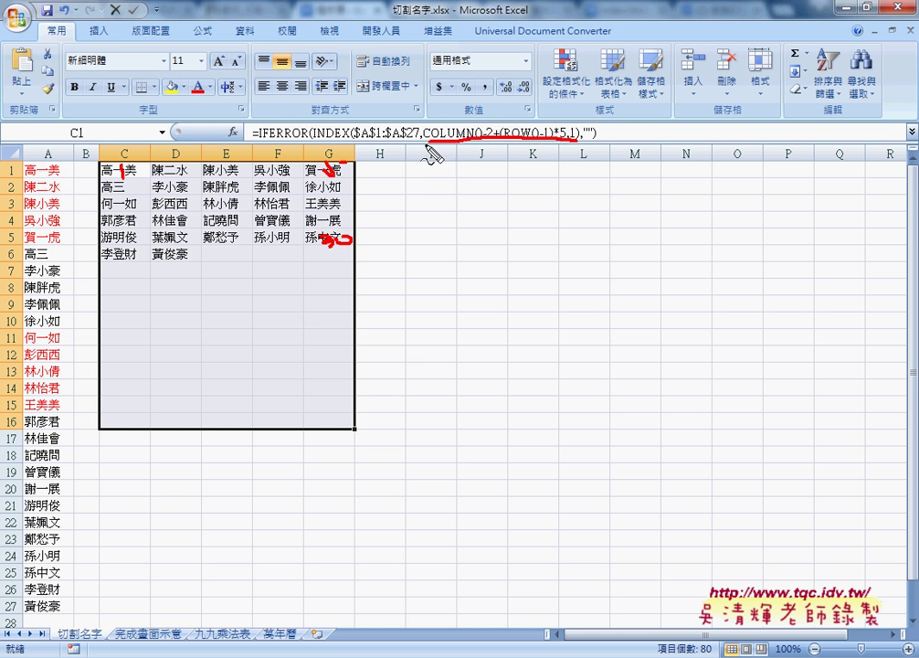
drag(427, 139, 579, 149)
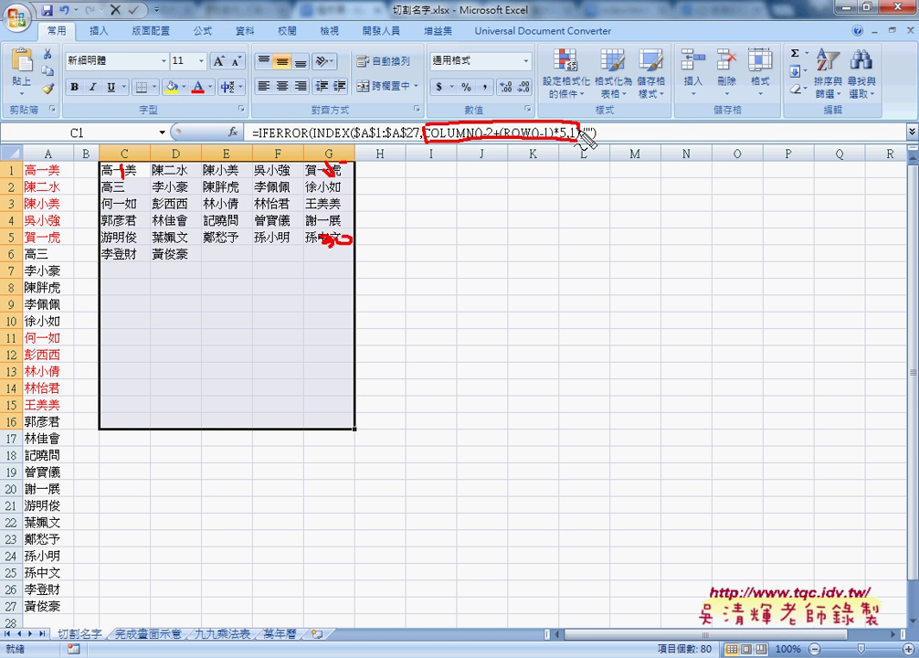
drag(310, 142, 344, 141)
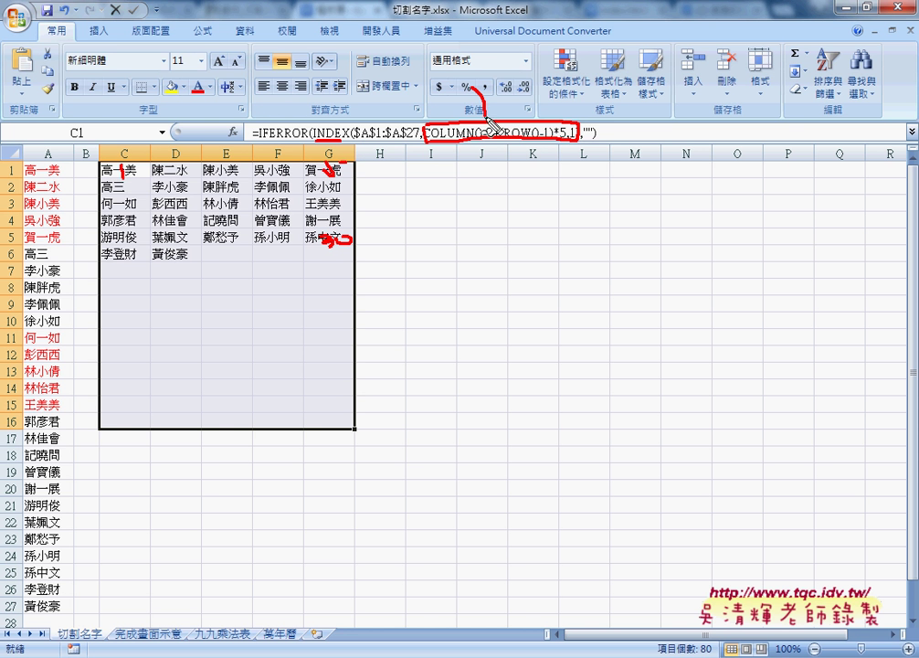
mouse_move(472, 88)
mouse_down()
mouse_move(487, 113)
mouse_move(494, 95)
mouse_up()
drag(554, 143, 566, 138)
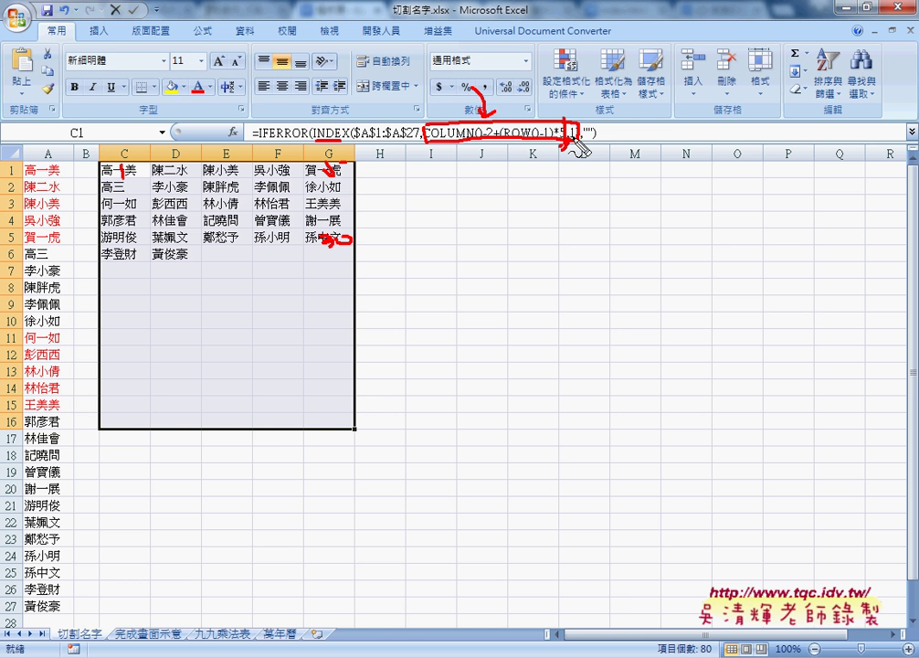
key(Escape)
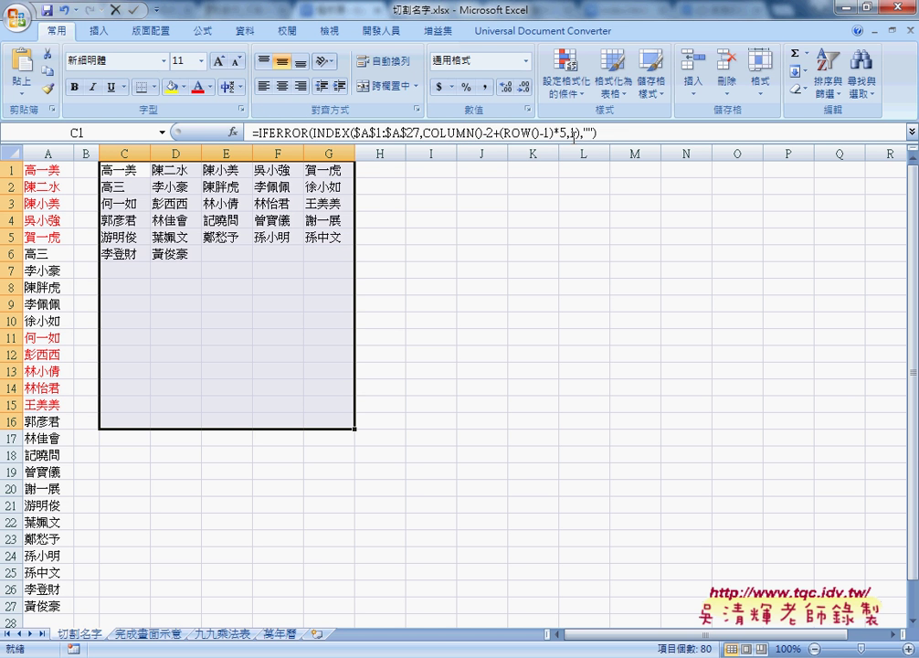
click(335, 133)
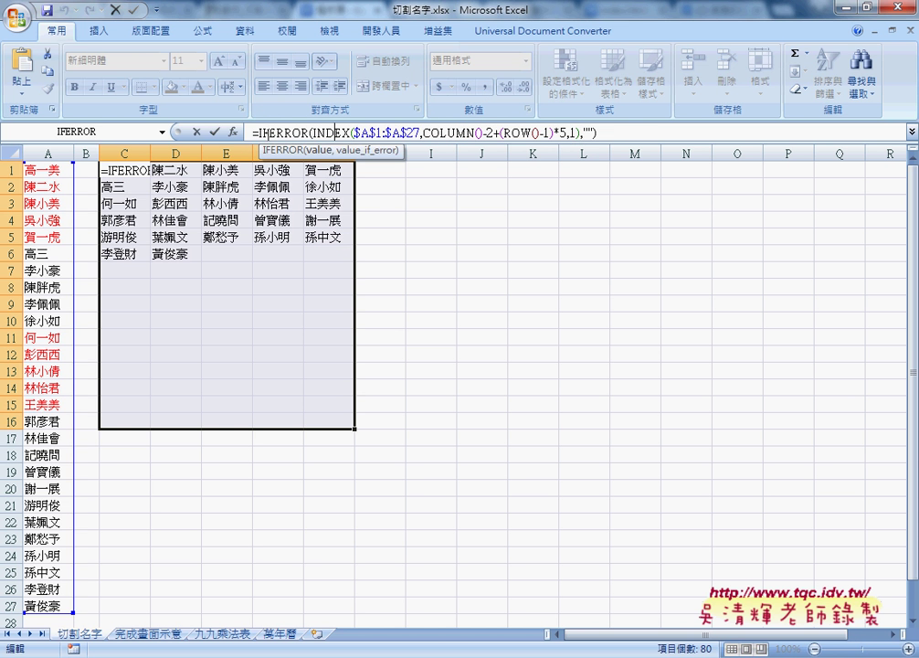
click(233, 132)
click(674, 311)
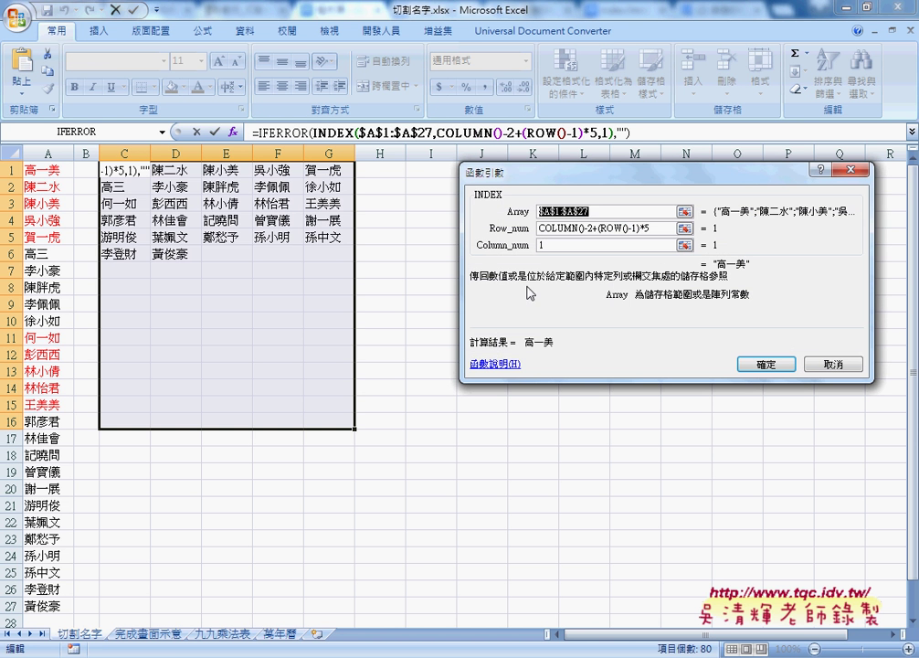
click(649, 227)
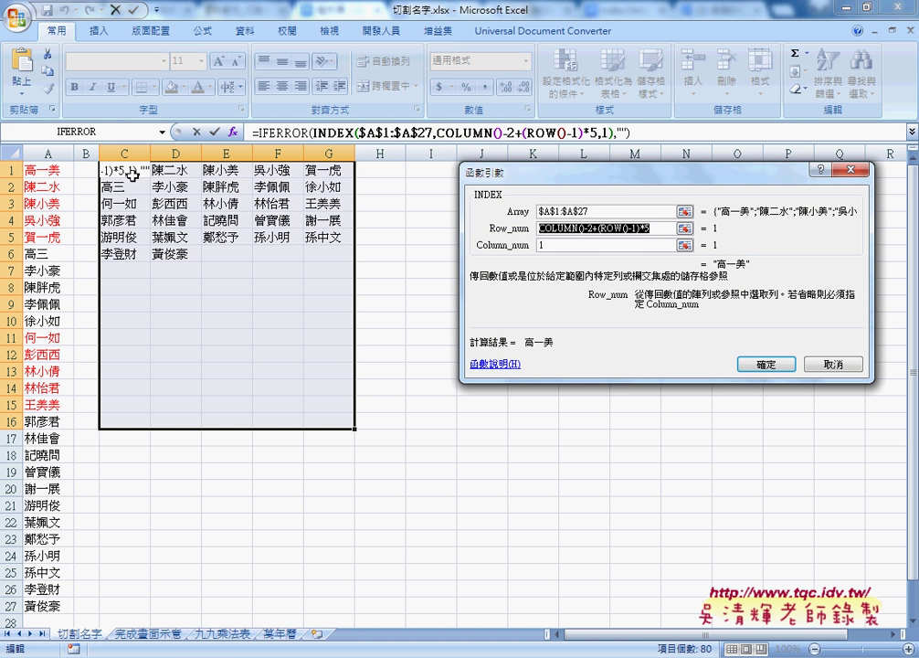
click(548, 245)
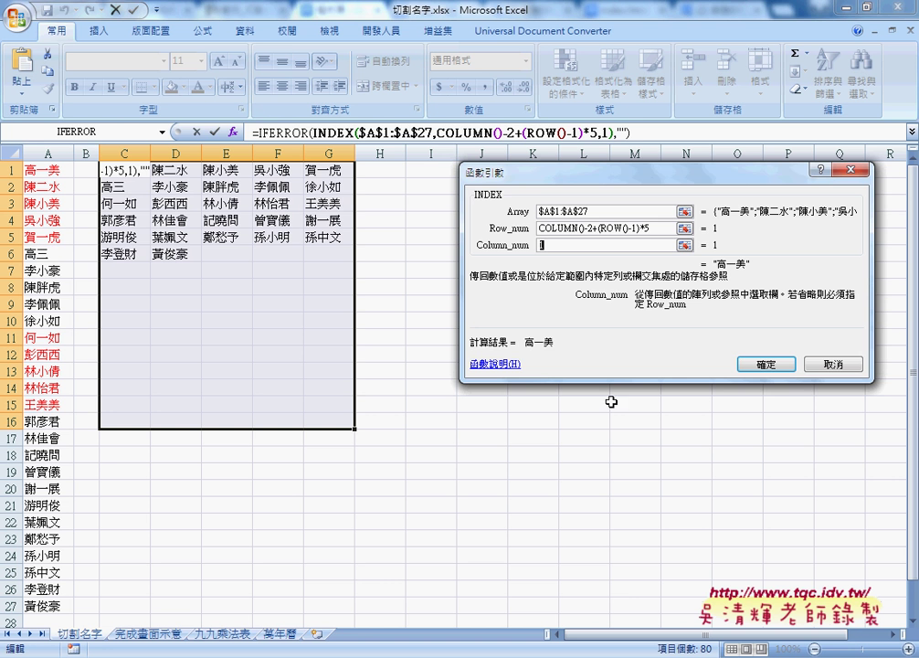
click(772, 368)
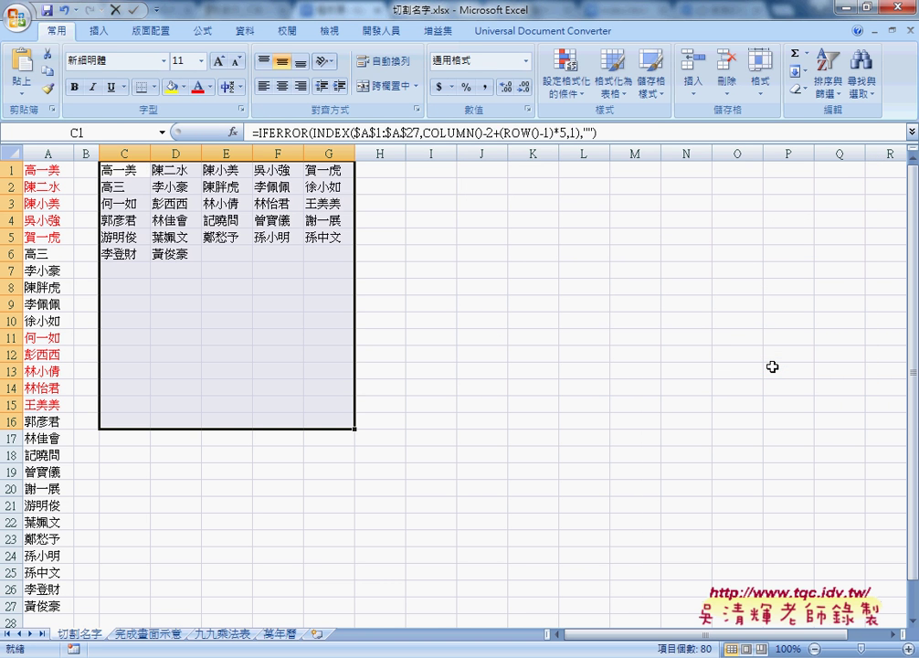